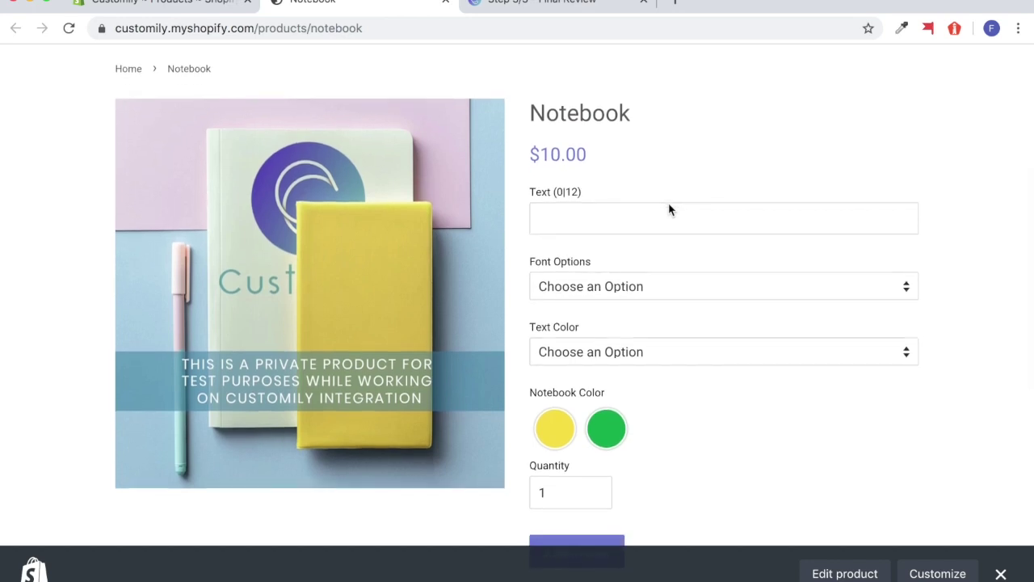
Enter a first name as the personalization text for the Notebook product
{"action": "scroll", "coordinate": [668, 204], "scroll_direction": "down", "scroll_amount": 1}
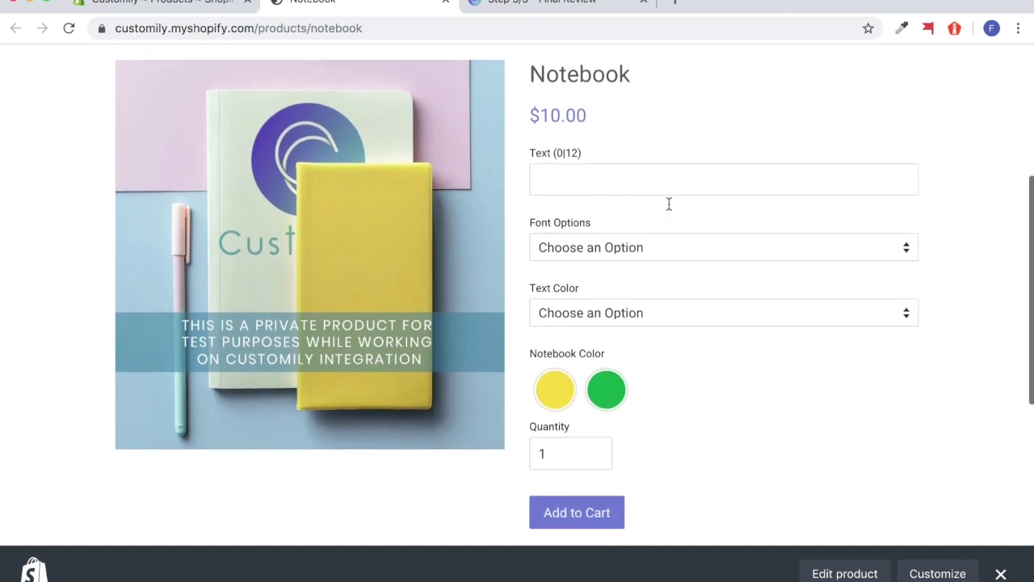
{"action": "left_click", "coordinate": [635, 185]}
{"action": "type", "text": "Ma"}
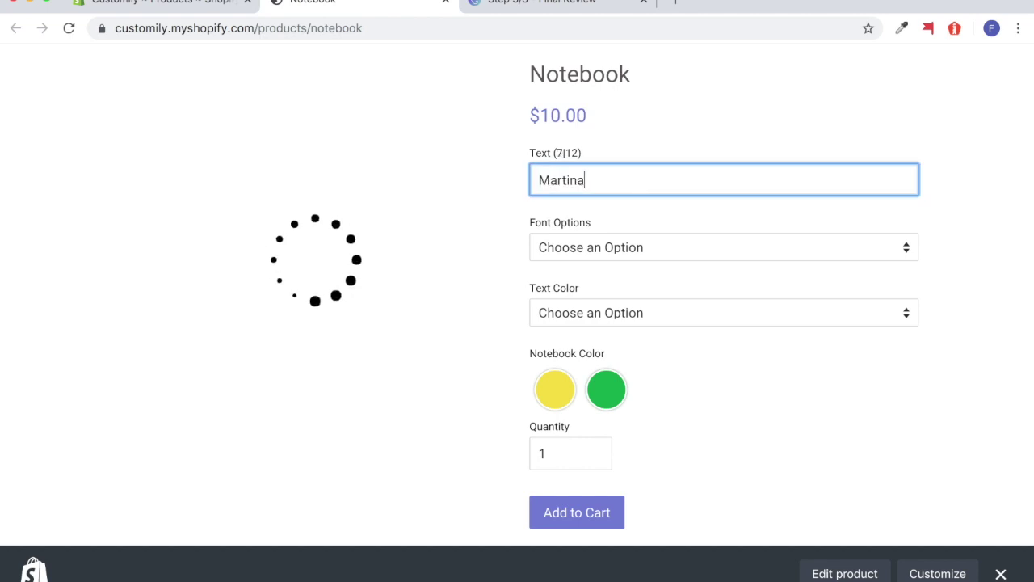
{"action": "type", "text": "rtina"}
Try the available font options for the notebook text and settle on Font 1
{"action": "left_click", "coordinate": [584, 251]}
{"action": "left_click", "coordinate": [576, 277]}
{"action": "left_click", "coordinate": [572, 263]}
{"action": "left_click", "coordinate": [568, 247]}
{"action": "left_click", "coordinate": [568, 247]}
{"action": "left_click", "coordinate": [563, 229]}
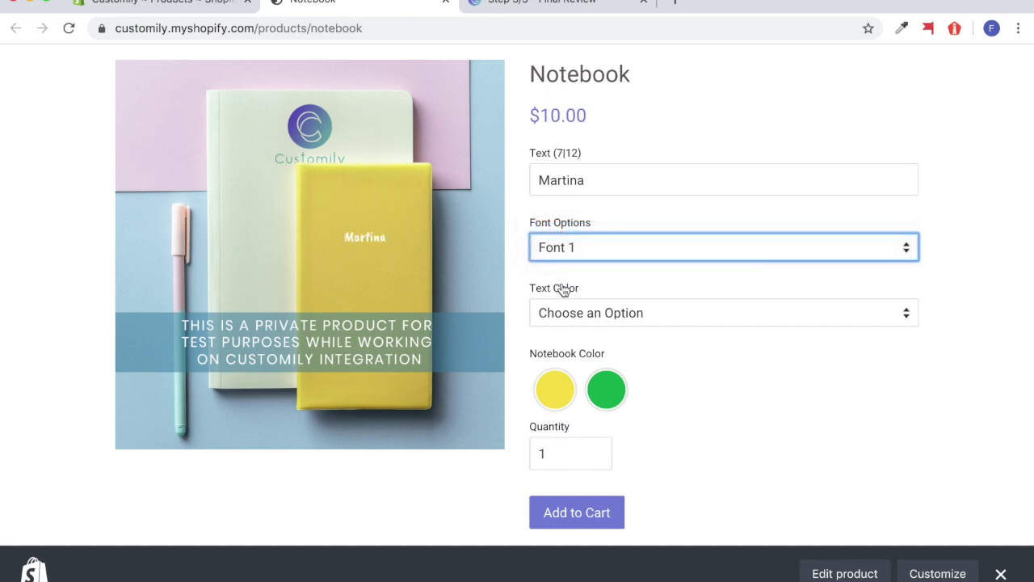
Preview Grey text before choosing White, and switch the notebook color to green and back to yellow
{"action": "left_click", "coordinate": [567, 311]}
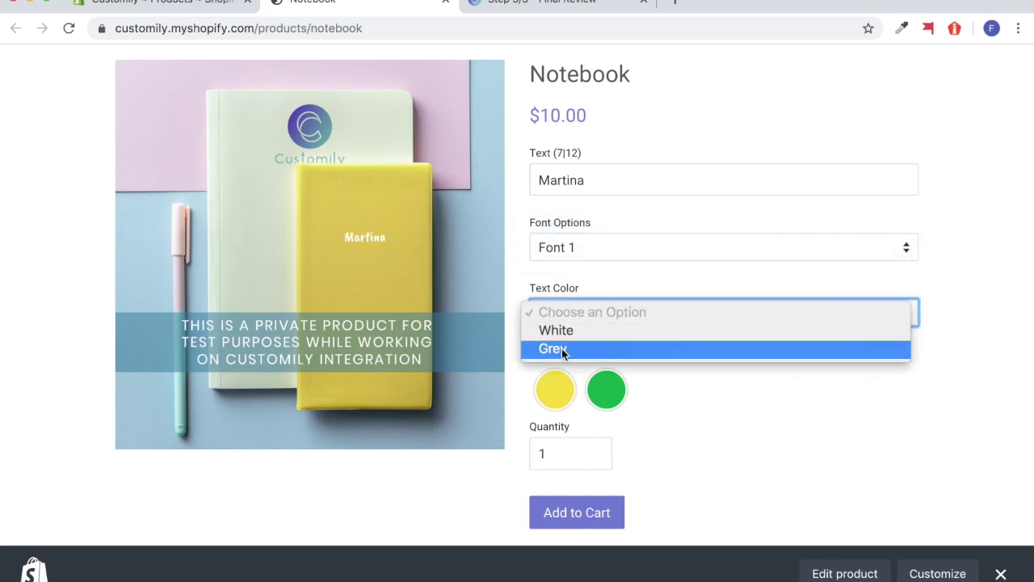
{"action": "left_click", "coordinate": [565, 349]}
{"action": "left_click", "coordinate": [564, 323]}
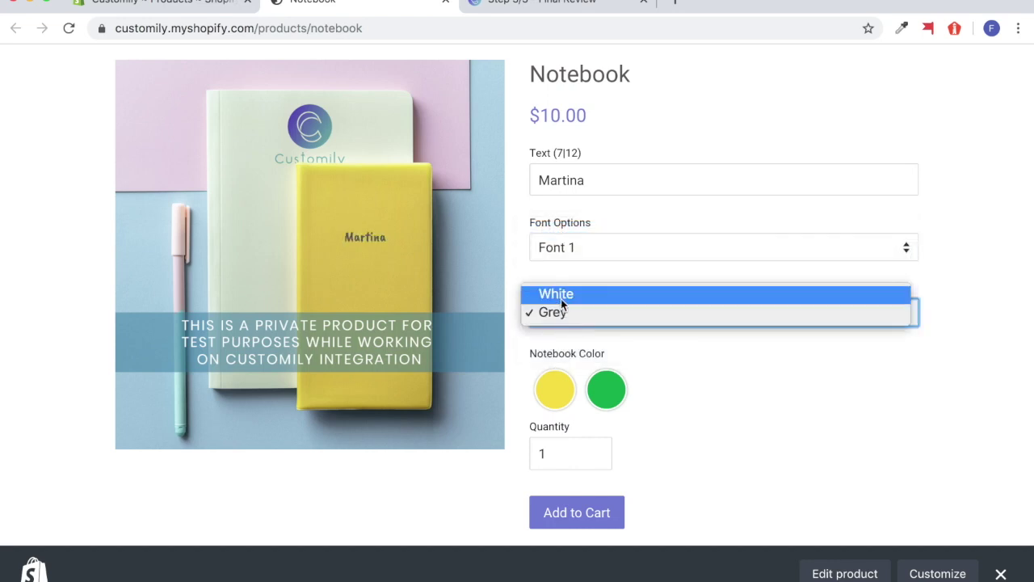
{"action": "left_click", "coordinate": [561, 297]}
{"action": "left_click", "coordinate": [607, 390]}
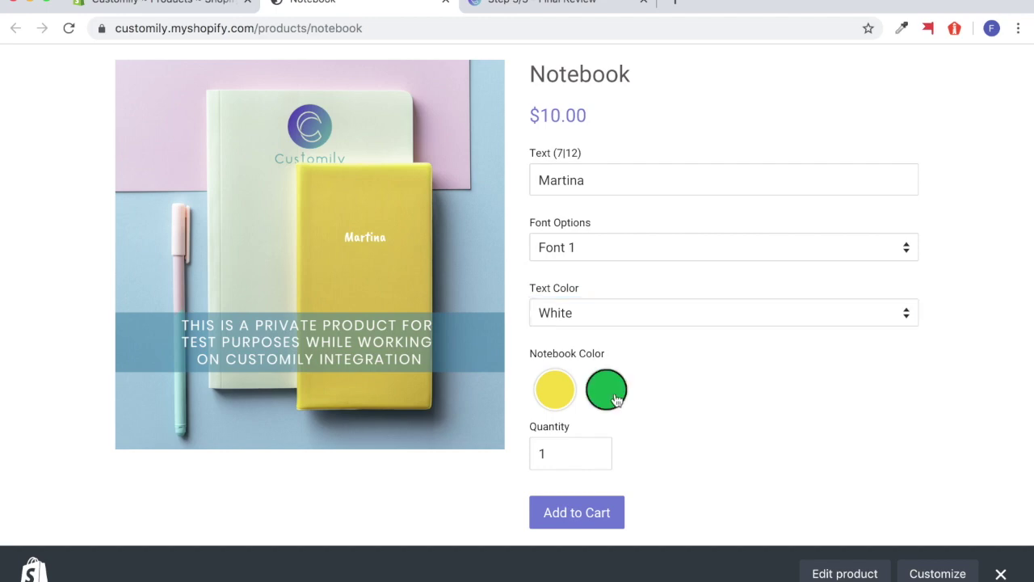
{"action": "left_click", "coordinate": [572, 397]}
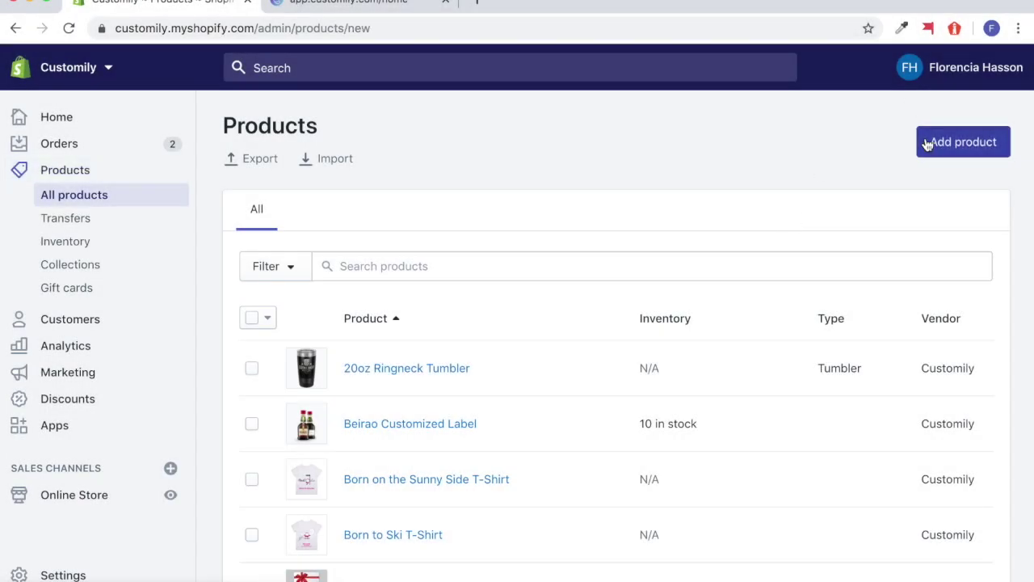
Start a new product in the Shopify admin and title it Notebook
{"action": "left_click", "coordinate": [927, 144]}
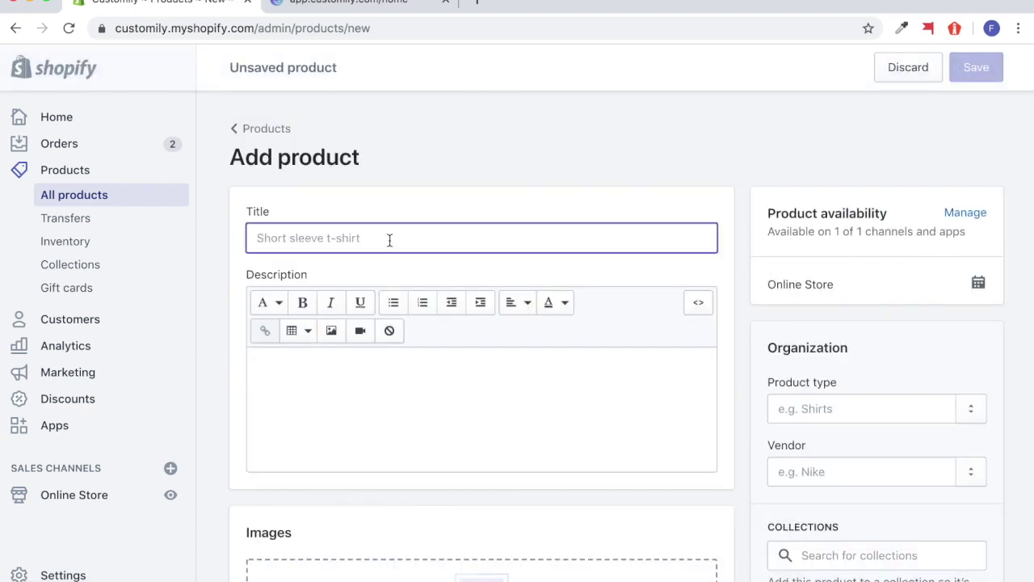
{"action": "left_click", "coordinate": [388, 237]}
{"action": "type", "text": "Note"}
{"action": "left_click", "coordinate": [501, 208]}
Upload notebook.jpg from the Downloads folder as the product image
{"action": "scroll", "coordinate": [501, 208], "scroll_direction": "down", "scroll_amount": 4}
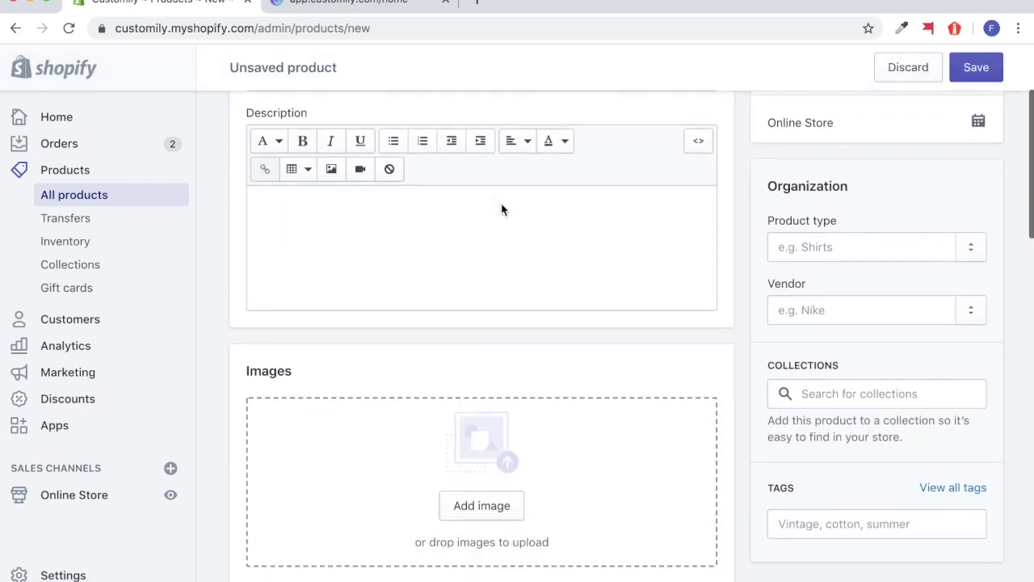
{"action": "left_click", "coordinate": [479, 328]}
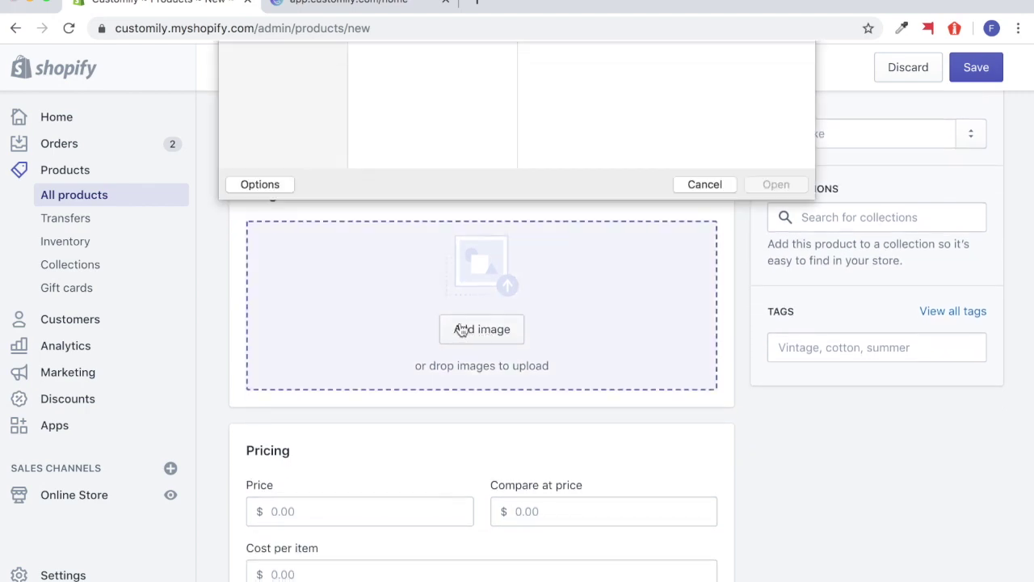
{"action": "left_click", "coordinate": [398, 317]}
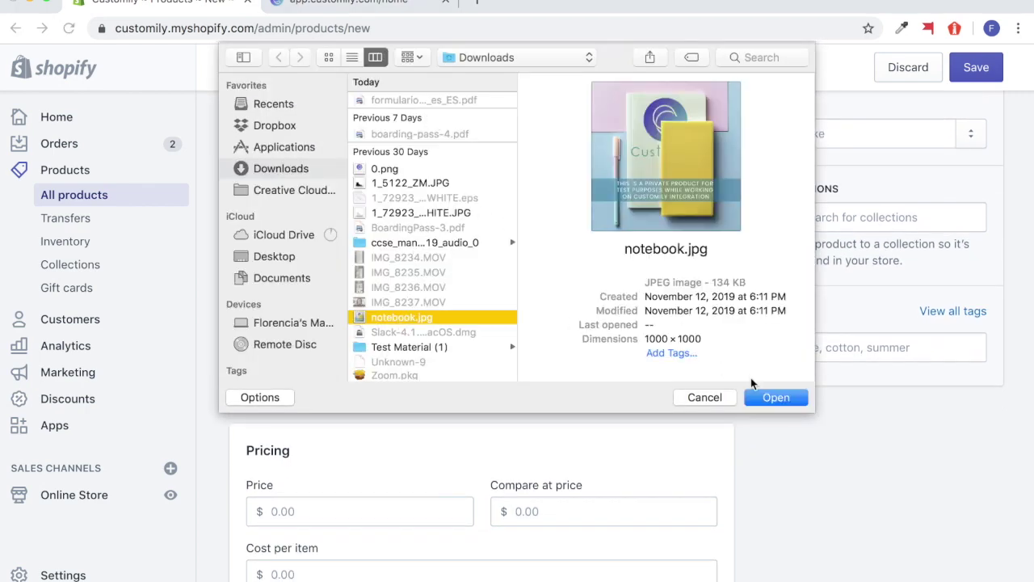
{"action": "left_click", "coordinate": [779, 395]}
Set the product's price to $10.00
{"action": "left_click", "coordinate": [361, 502]}
{"action": "type", "text": "10"}
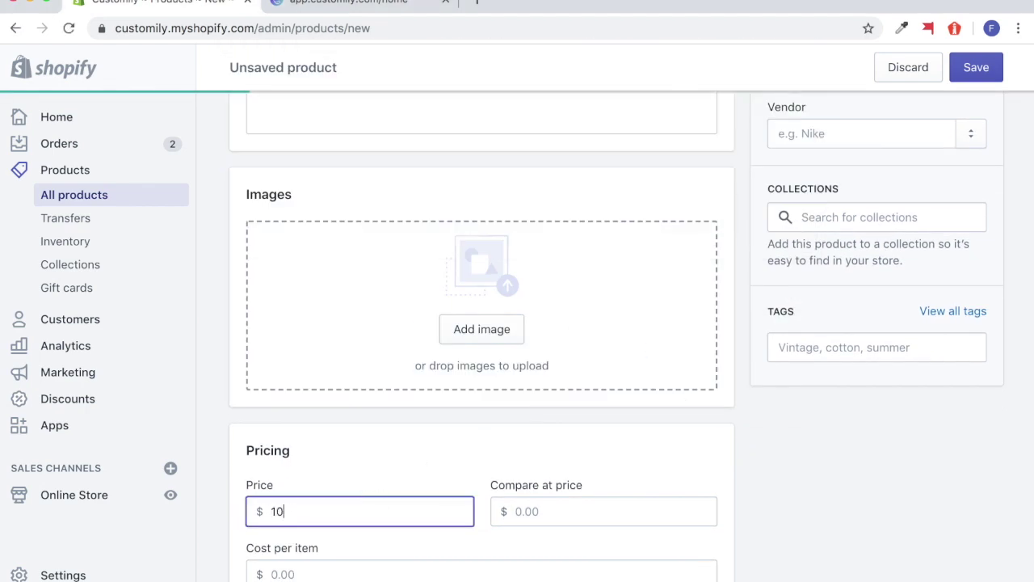
{"action": "type", "text": ".00"}
{"action": "scroll", "coordinate": [446, 441], "scroll_direction": "down", "scroll_amount": 5}
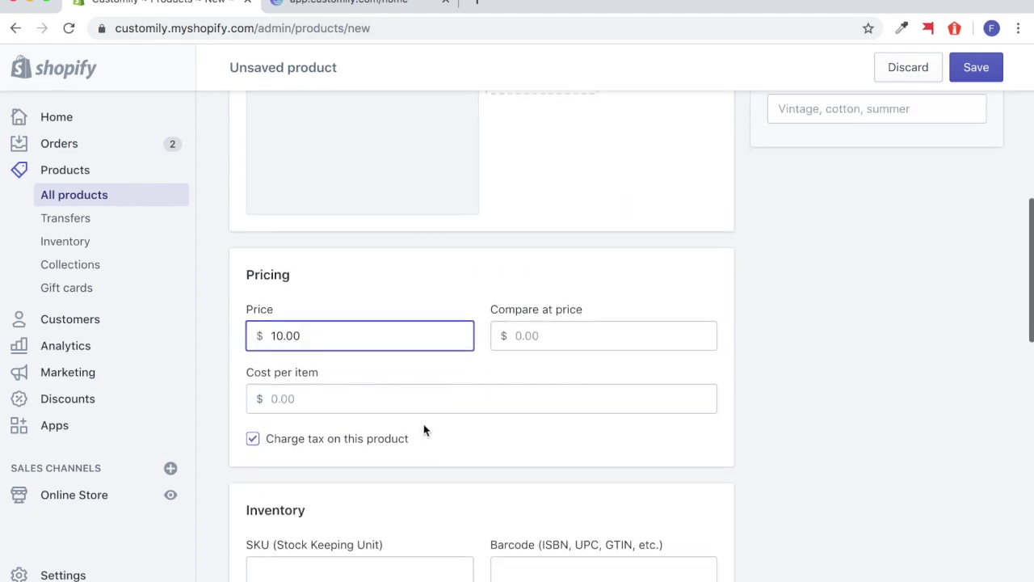
Set the product's available inventory quantity to 100
{"action": "scroll", "coordinate": [391, 397], "scroll_direction": "down", "scroll_amount": 4}
{"action": "scroll", "coordinate": [360, 415], "scroll_direction": "down", "scroll_amount": 3}
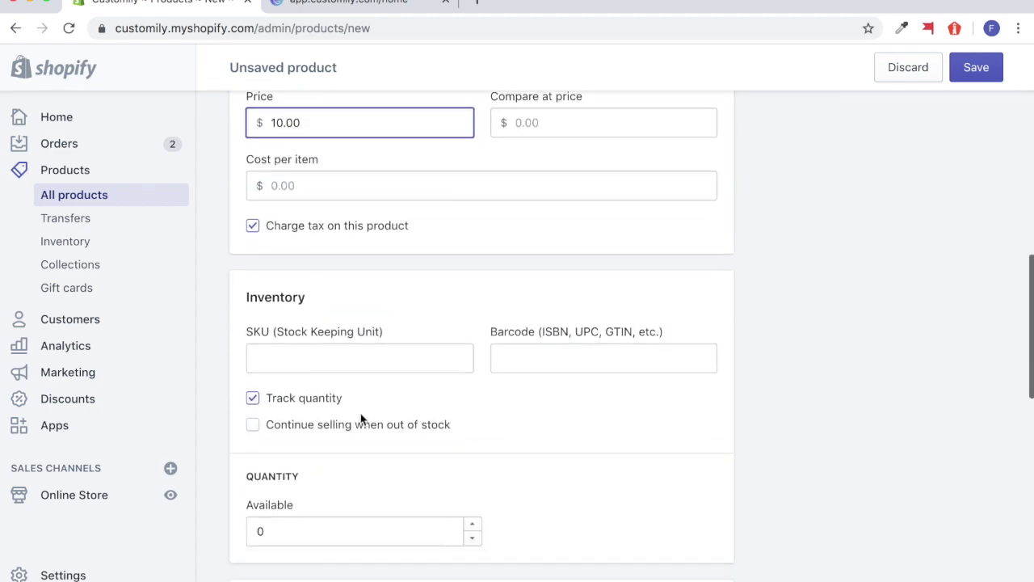
{"action": "scroll", "coordinate": [360, 415], "scroll_direction": "down", "scroll_amount": 2}
{"action": "left_click", "coordinate": [360, 411]}
{"action": "key", "text": "BackSpace"}
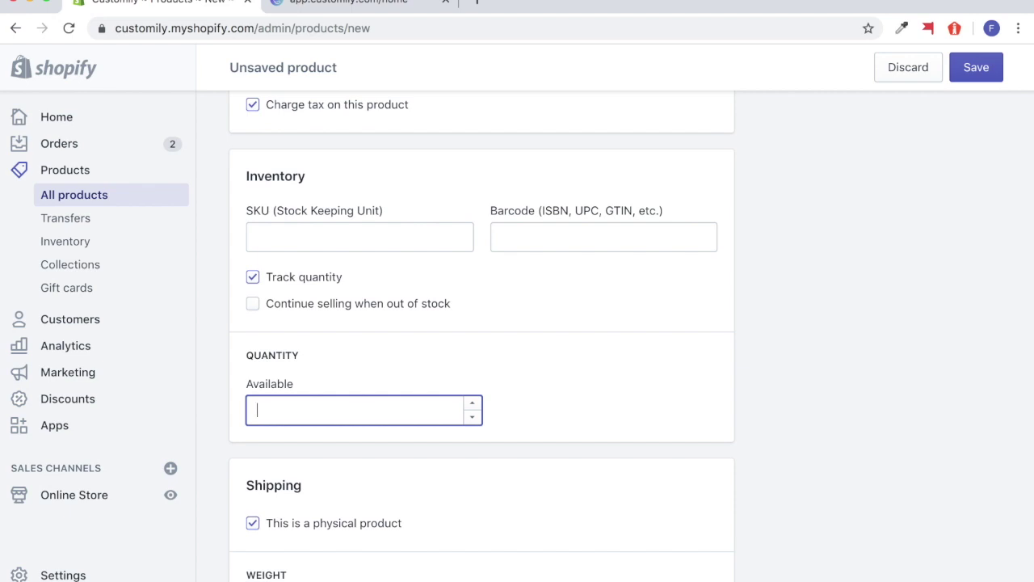
{"action": "left_click", "coordinate": [607, 409]}
Set the product's shipping weight to 1.0 lb
{"action": "scroll", "coordinate": [606, 409], "scroll_direction": "down", "scroll_amount": 8}
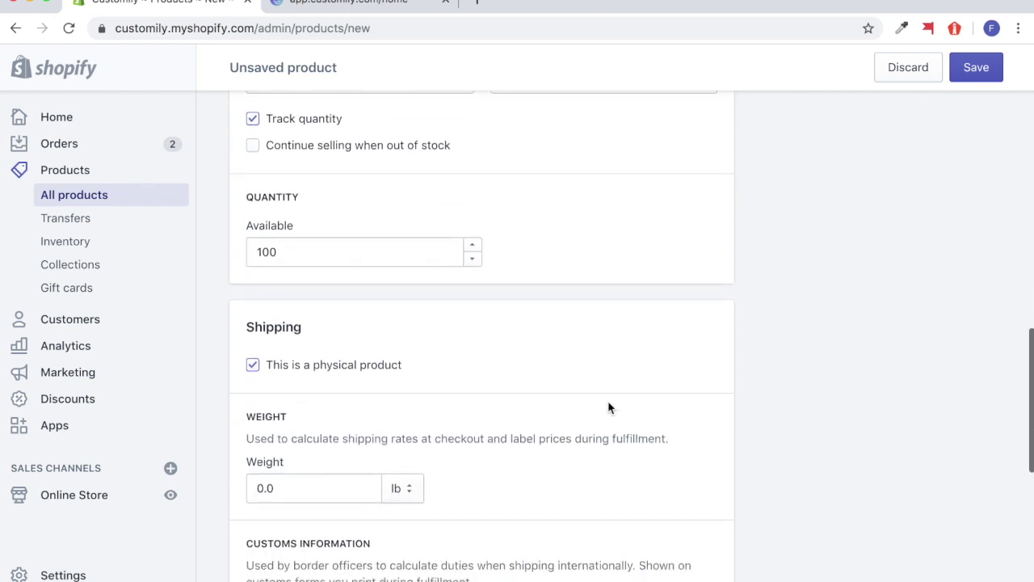
{"action": "double_click", "coordinate": [302, 353]}
{"action": "type", "text": "1.0"}
{"action": "left_click", "coordinate": [547, 355]}
Set the country of origin in the customs information to United States
{"action": "scroll", "coordinate": [546, 355], "scroll_direction": "down", "scroll_amount": 4}
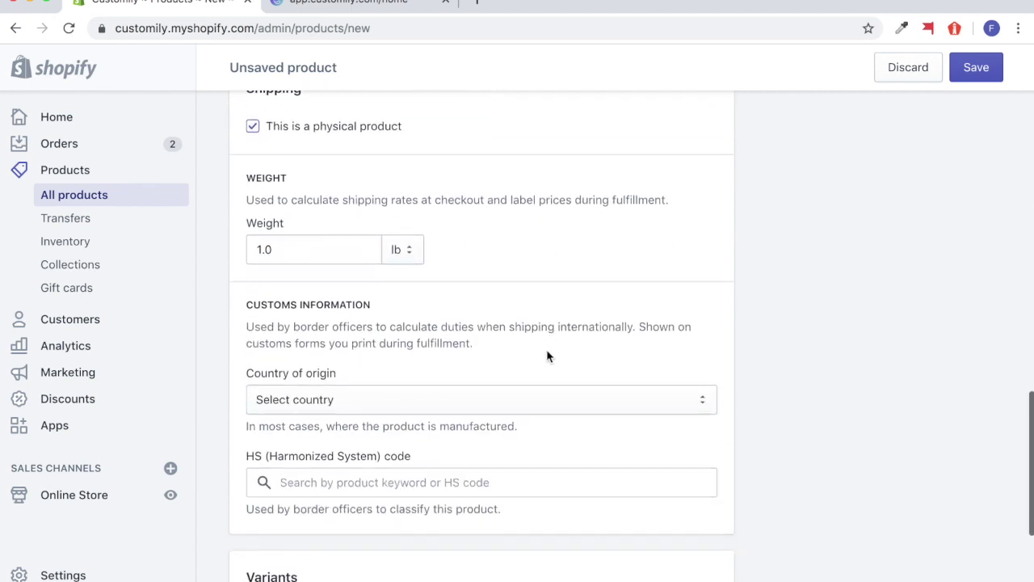
{"action": "left_click", "coordinate": [474, 332]}
{"action": "scroll", "coordinate": [473, 334], "scroll_direction": "down", "scroll_amount": 15}
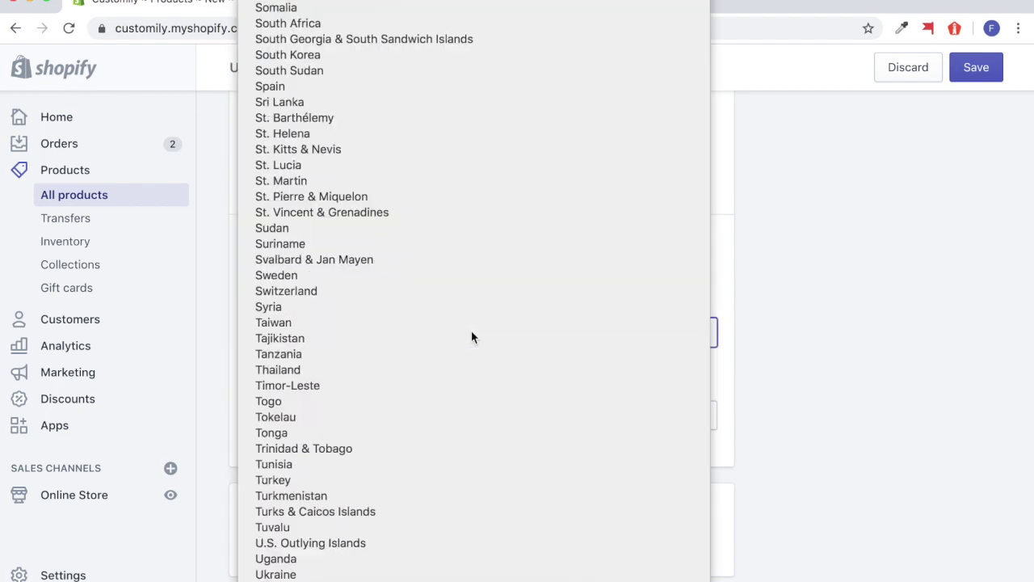
{"action": "key", "text": "Escape"}
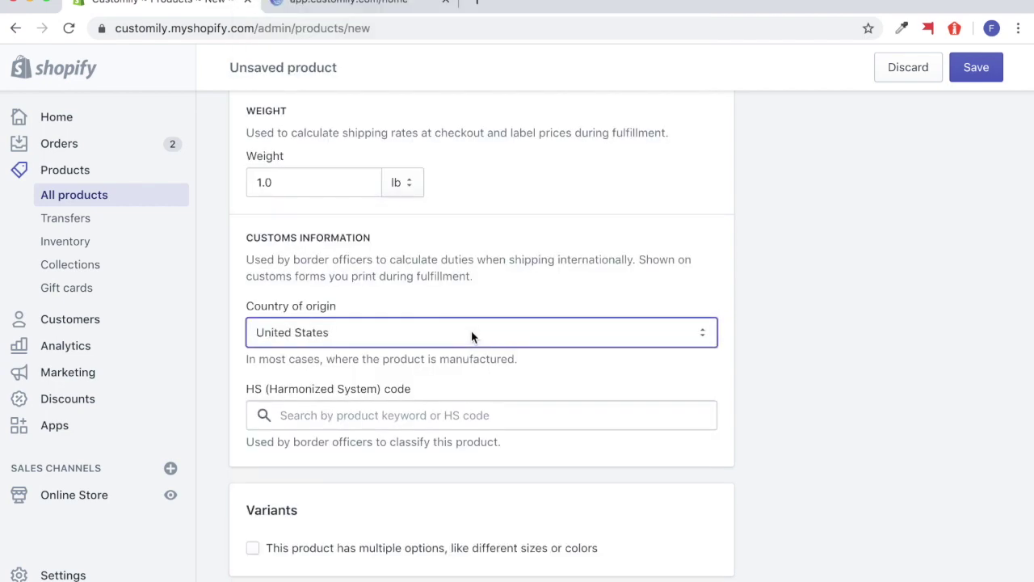
{"action": "left_click", "coordinate": [541, 383]}
Save the new Notebook product and look over its saved details
{"action": "scroll", "coordinate": [541, 383], "scroll_direction": "down", "scroll_amount": 4}
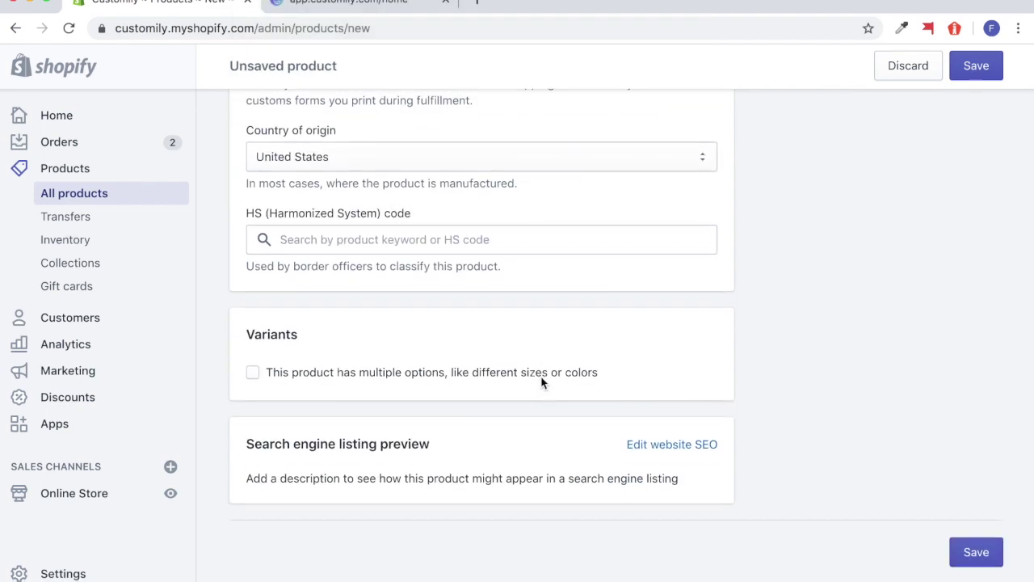
{"action": "left_click", "coordinate": [976, 554]}
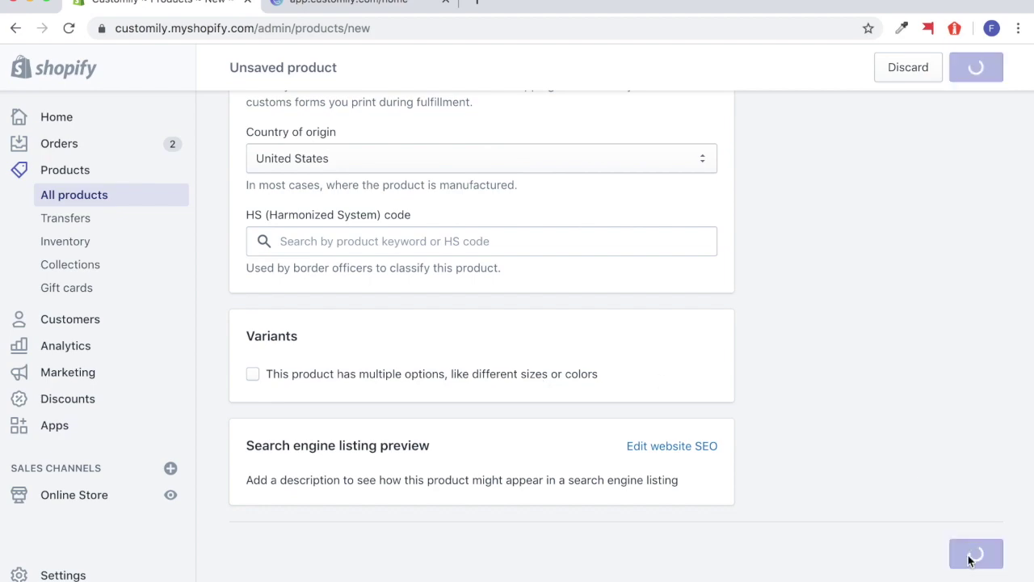
{"action": "scroll", "coordinate": [812, 398], "scroll_direction": "up", "scroll_amount": 7}
{"action": "scroll", "coordinate": [812, 398], "scroll_direction": "up", "scroll_amount": 3}
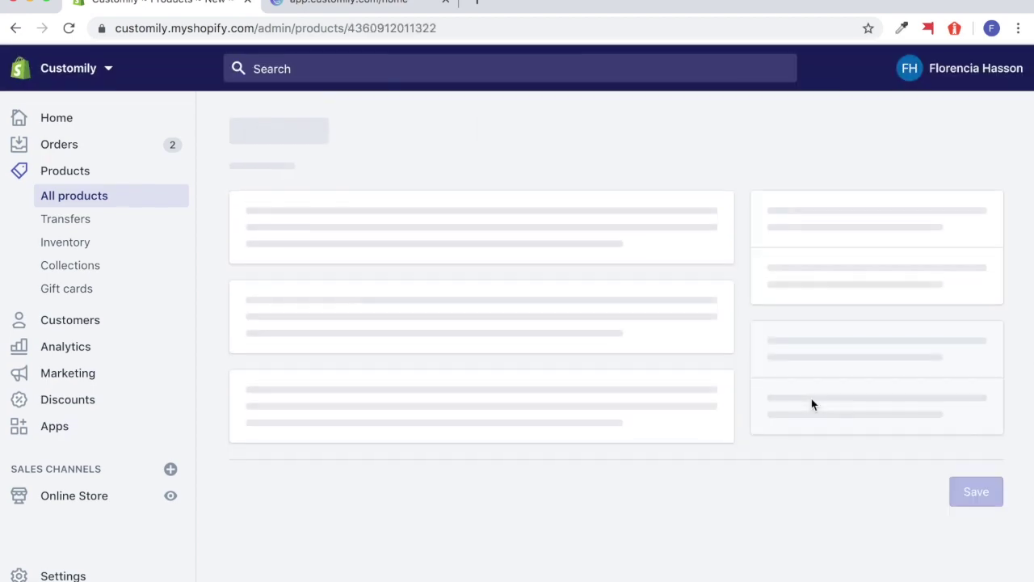
{"action": "scroll", "coordinate": [598, 289], "scroll_direction": "down", "scroll_amount": 3}
{"action": "scroll", "coordinate": [598, 290], "scroll_direction": "up", "scroll_amount": 1}
{"action": "scroll", "coordinate": [596, 289], "scroll_direction": "down", "scroll_amount": 3}
{"action": "scroll", "coordinate": [501, 274], "scroll_direction": "up", "scroll_amount": 5}
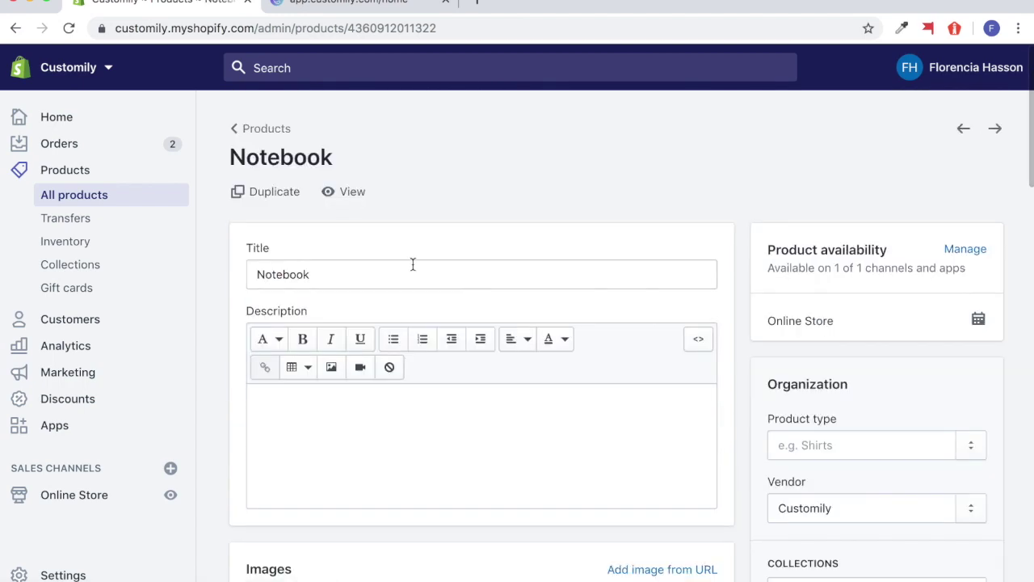
View the Notebook product in the online store and examine its page layout and purchase options
{"action": "left_click", "coordinate": [349, 192]}
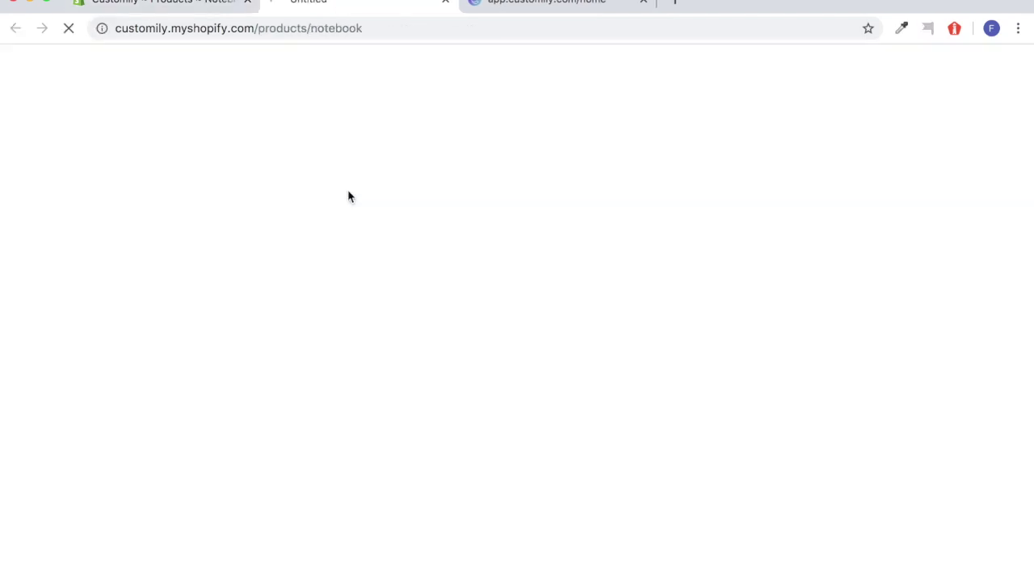
{"action": "scroll", "coordinate": [378, 325], "scroll_direction": "down", "scroll_amount": 4}
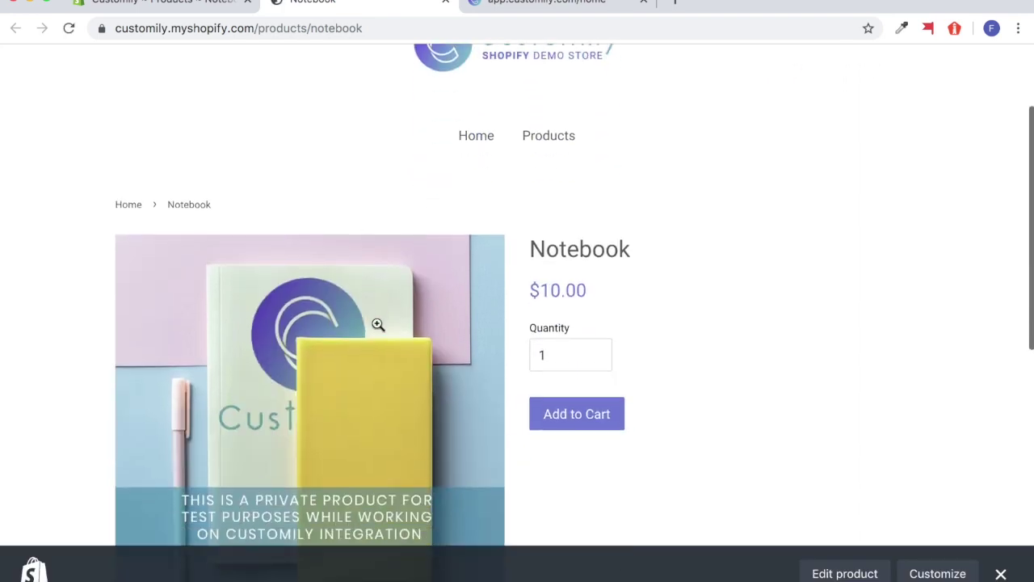
{"action": "scroll", "coordinate": [377, 324], "scroll_direction": "up", "scroll_amount": 3}
{"action": "scroll", "coordinate": [378, 325], "scroll_direction": "down", "scroll_amount": 3}
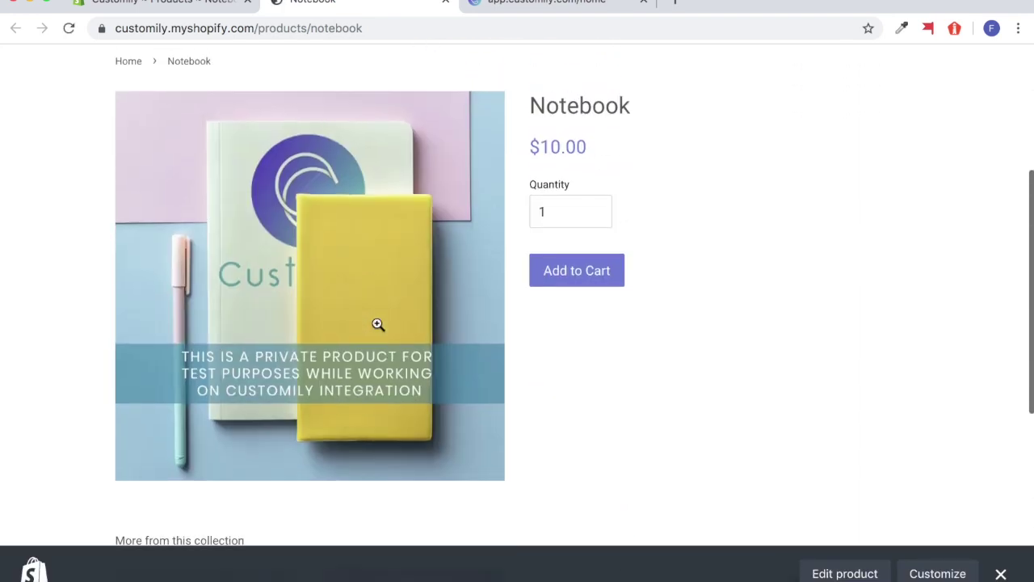
{"action": "scroll", "coordinate": [378, 324], "scroll_direction": "up", "scroll_amount": 2}
Return to the Shopify admin and open the Customily Options app
{"action": "left_click", "coordinate": [161, 1]}
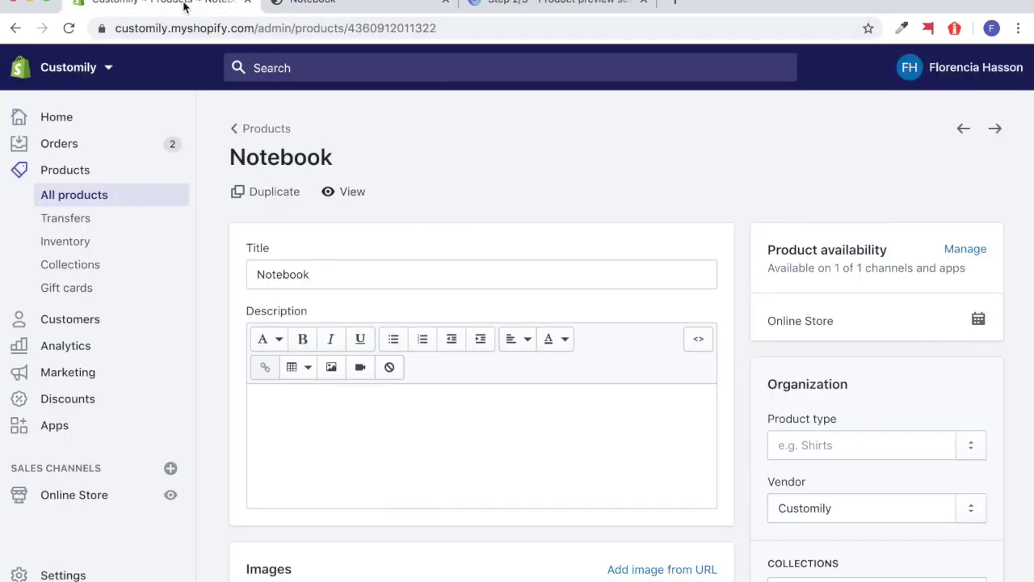
{"action": "left_click", "coordinate": [58, 425]}
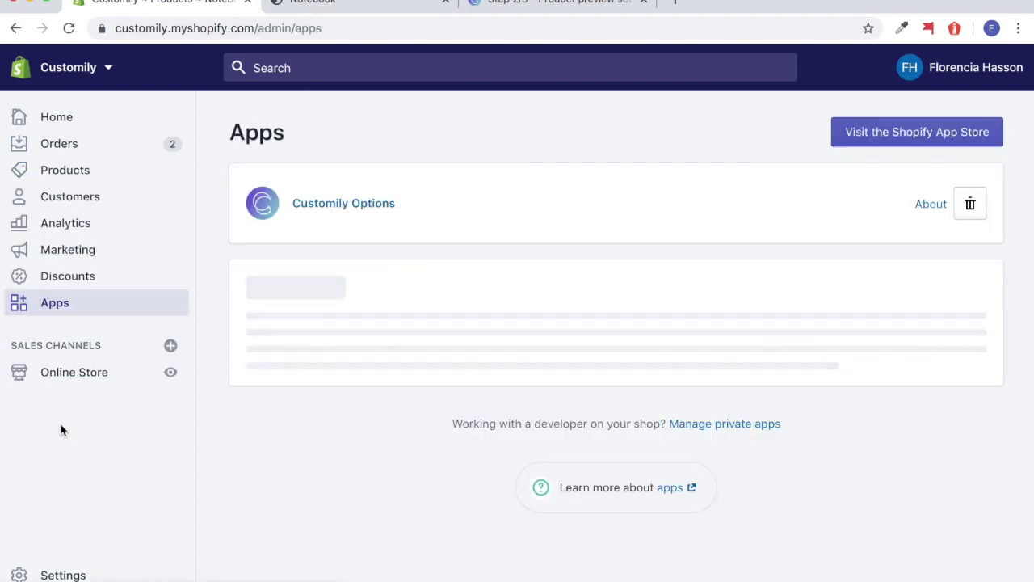
{"action": "left_click", "coordinate": [332, 207]}
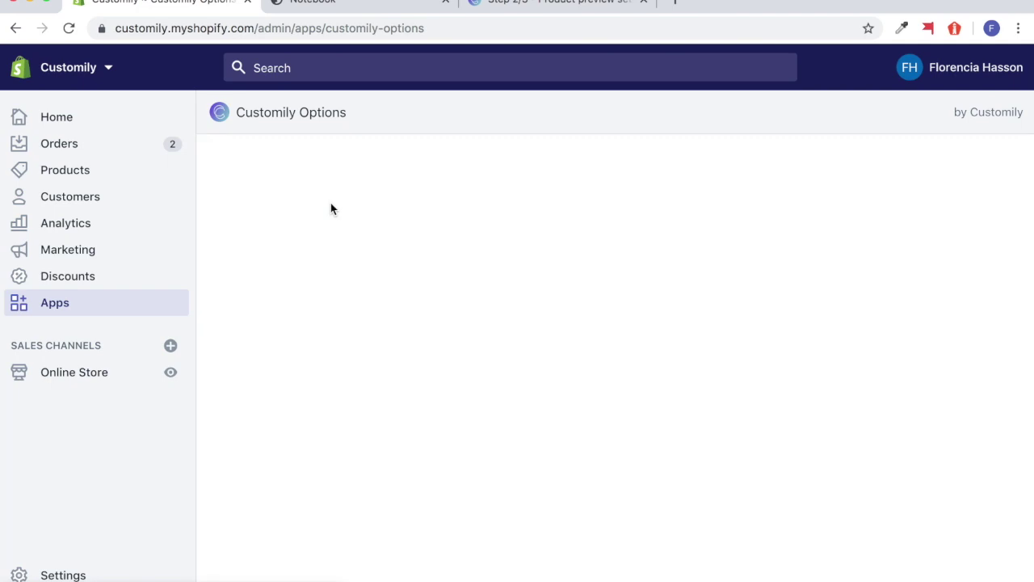
{"action": "left_click", "coordinate": [367, 515]}
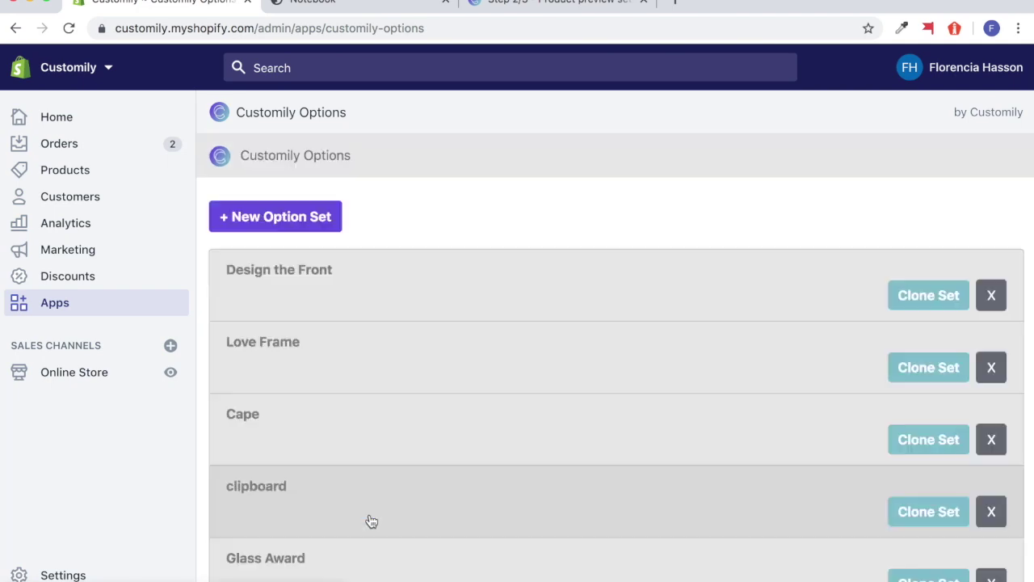
Create a new option set titled Notebook and save it
{"action": "left_click", "coordinate": [320, 223]}
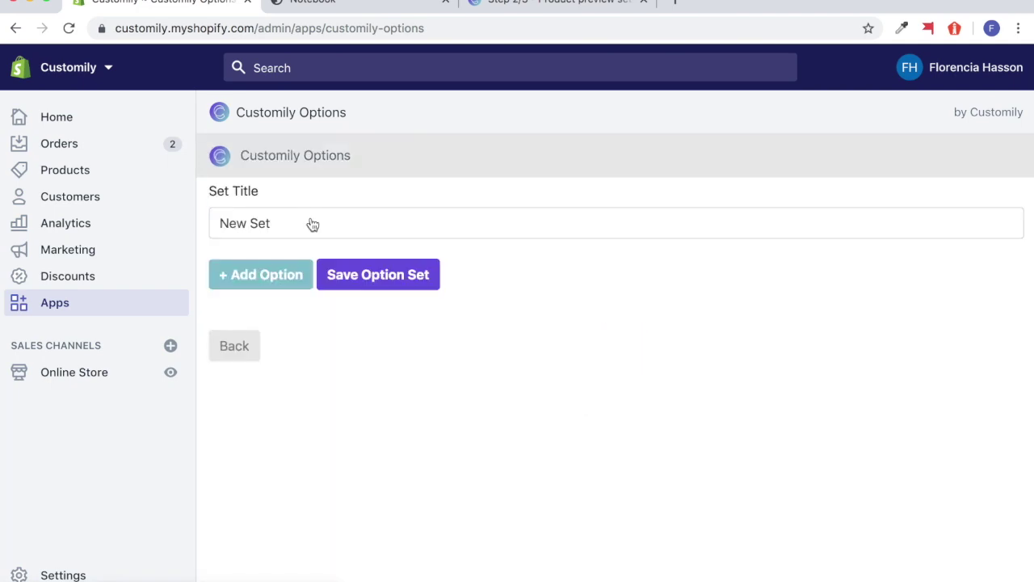
{"action": "triple_click", "coordinate": [295, 223]}
{"action": "key", "text": "BackSpace"}
{"action": "key", "text": "ctrl+z"}
{"action": "type", "text": "Notebook"}
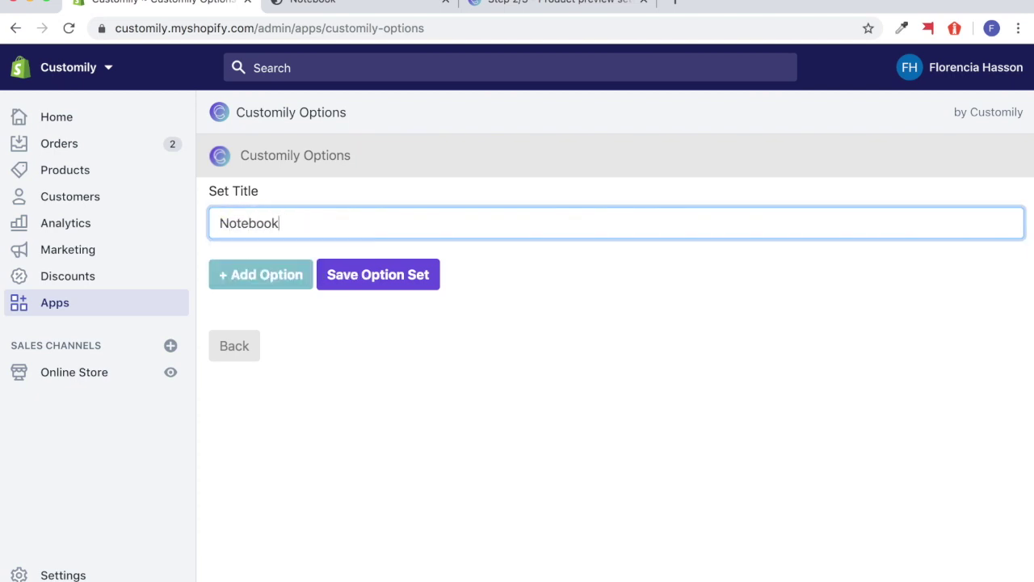
{"action": "left_click", "coordinate": [358, 280]}
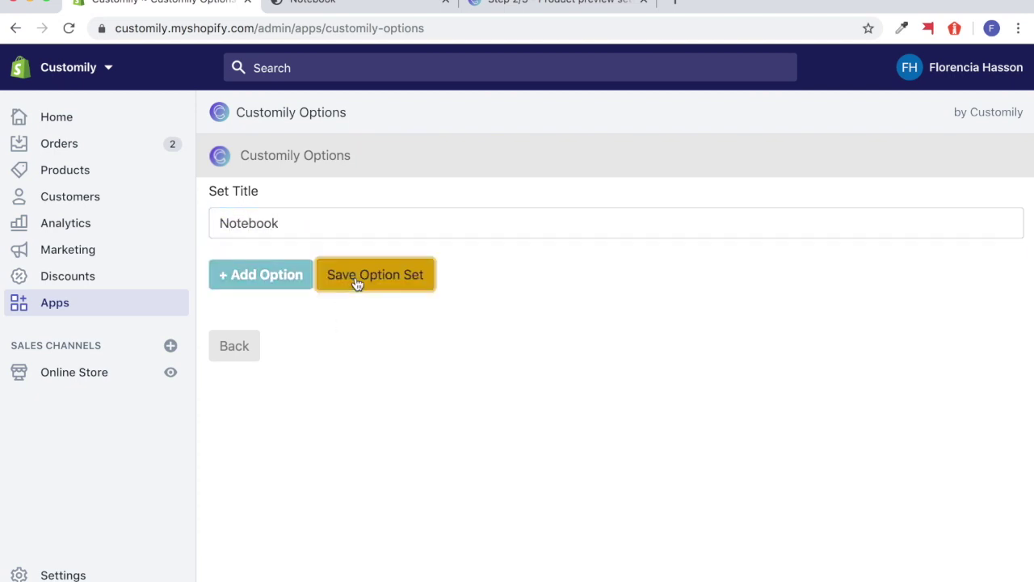
Add a first option to the Notebook option set as a Text Input and label it Text
{"action": "left_click", "coordinate": [271, 284]}
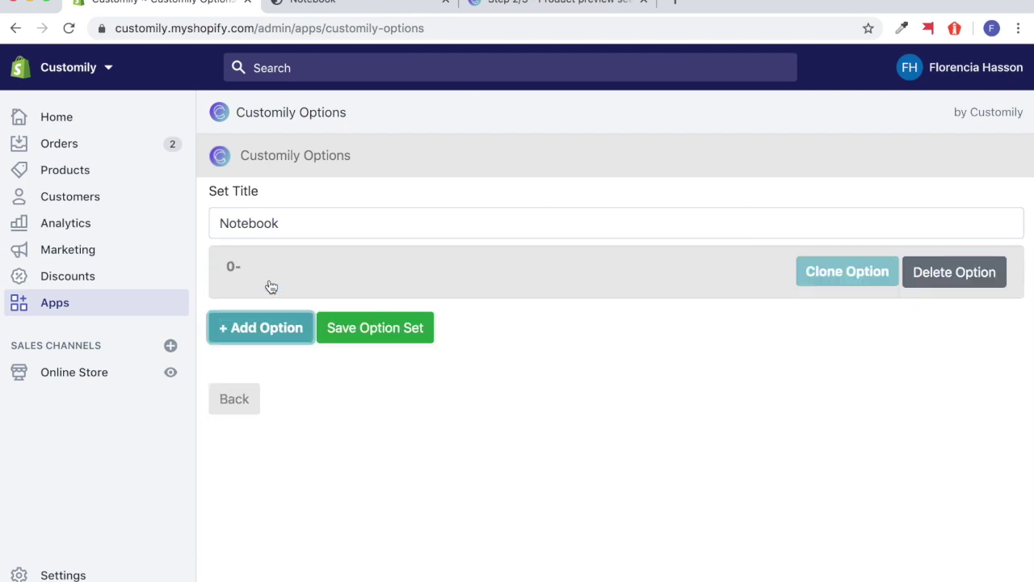
{"action": "left_click", "coordinate": [272, 286]}
{"action": "scroll", "coordinate": [286, 325], "scroll_direction": "down", "scroll_amount": 2}
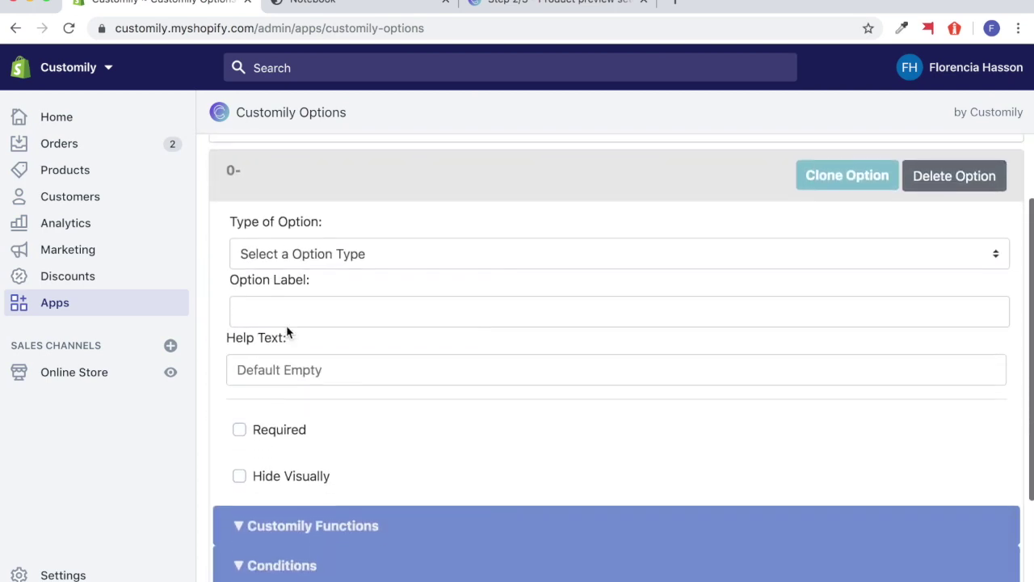
{"action": "left_click", "coordinate": [310, 242]}
{"action": "left_click", "coordinate": [305, 260]}
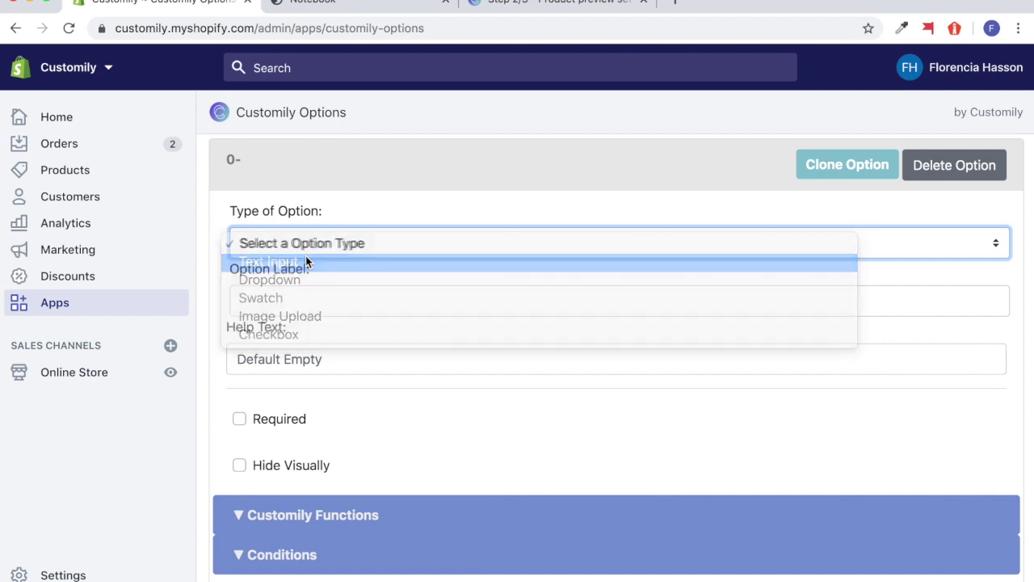
{"action": "left_click", "coordinate": [292, 304]}
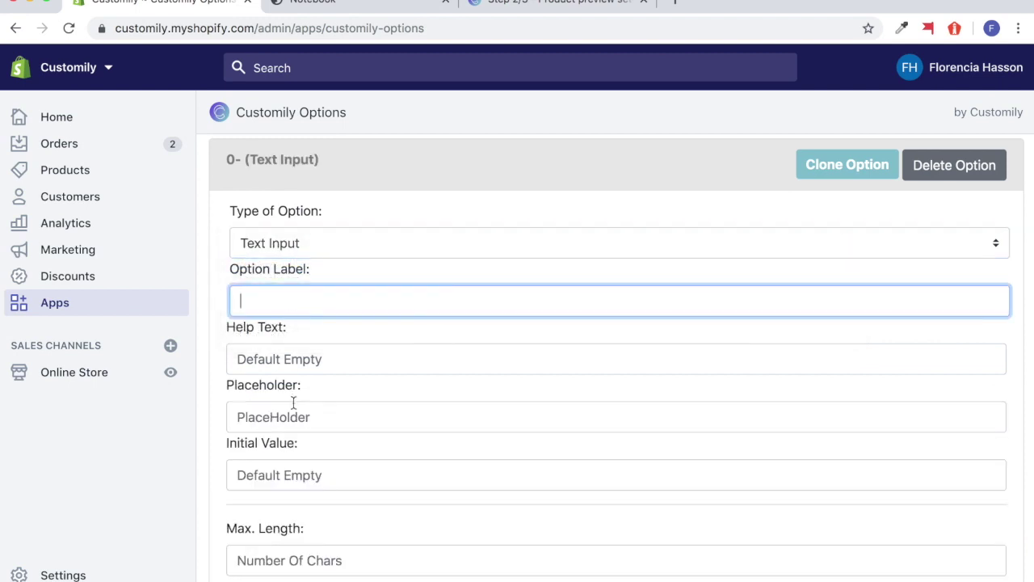
{"action": "scroll", "coordinate": [293, 404], "scroll_direction": "down", "scroll_amount": 3}
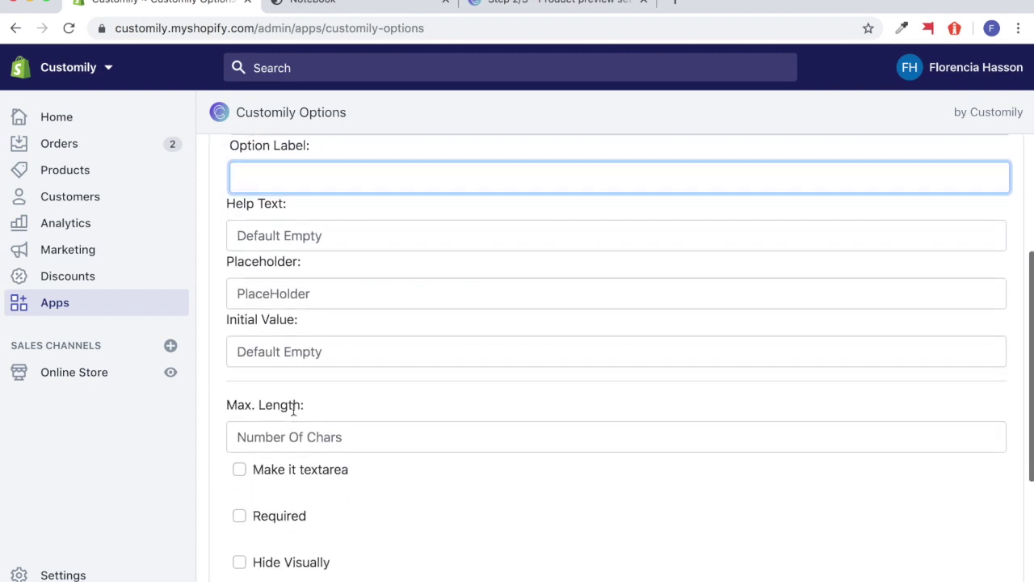
{"action": "scroll", "coordinate": [293, 409], "scroll_direction": "up", "scroll_amount": 2}
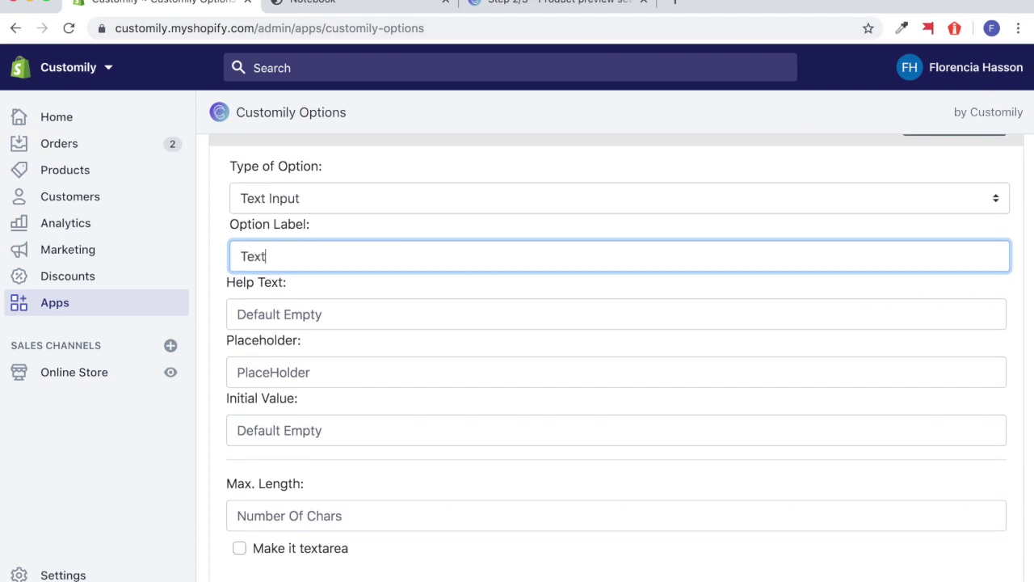
Set the Text option's maximum length to 12 characters
{"action": "scroll", "coordinate": [274, 485], "scroll_direction": "down", "scroll_amount": 1}
{"action": "left_click", "coordinate": [273, 478]}
{"action": "type", "text": "12"}
Add a Customily function of type Text to the Text option and start entering its Text Id
{"action": "scroll", "coordinate": [242, 485], "scroll_direction": "down", "scroll_amount": 4}
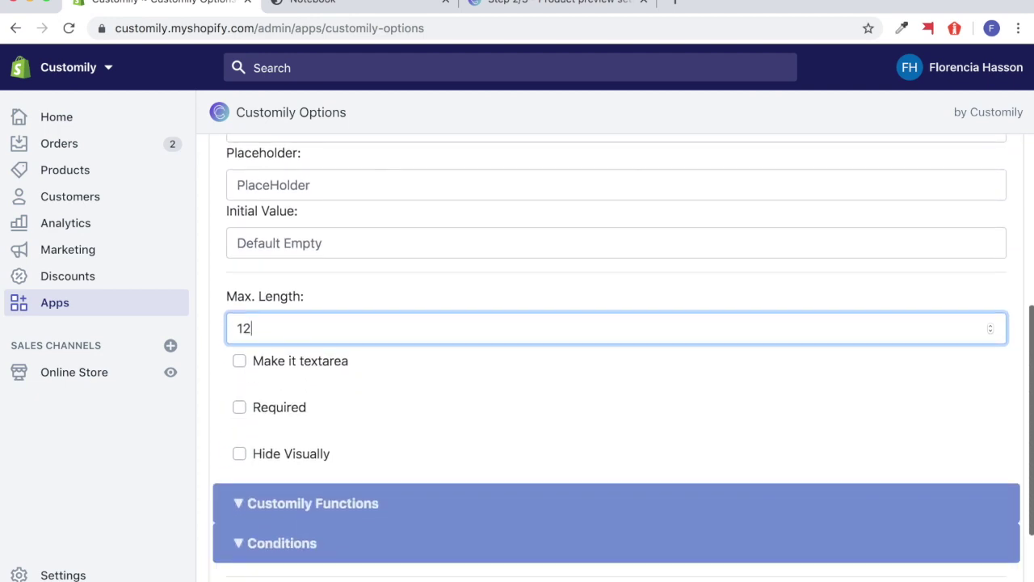
{"action": "left_click", "coordinate": [272, 478]}
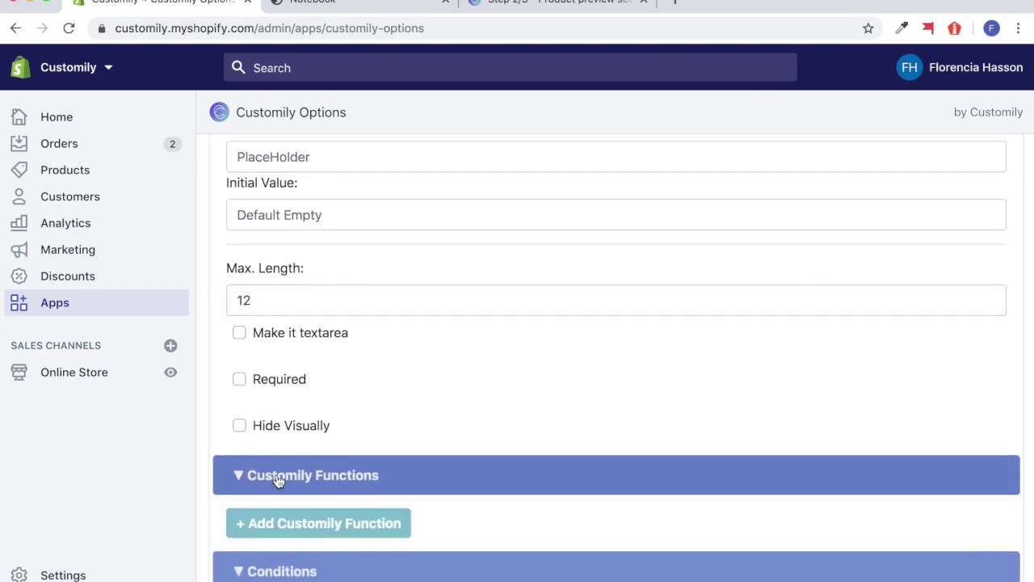
{"action": "scroll", "coordinate": [277, 481], "scroll_direction": "down", "scroll_amount": 2}
{"action": "left_click", "coordinate": [293, 435]}
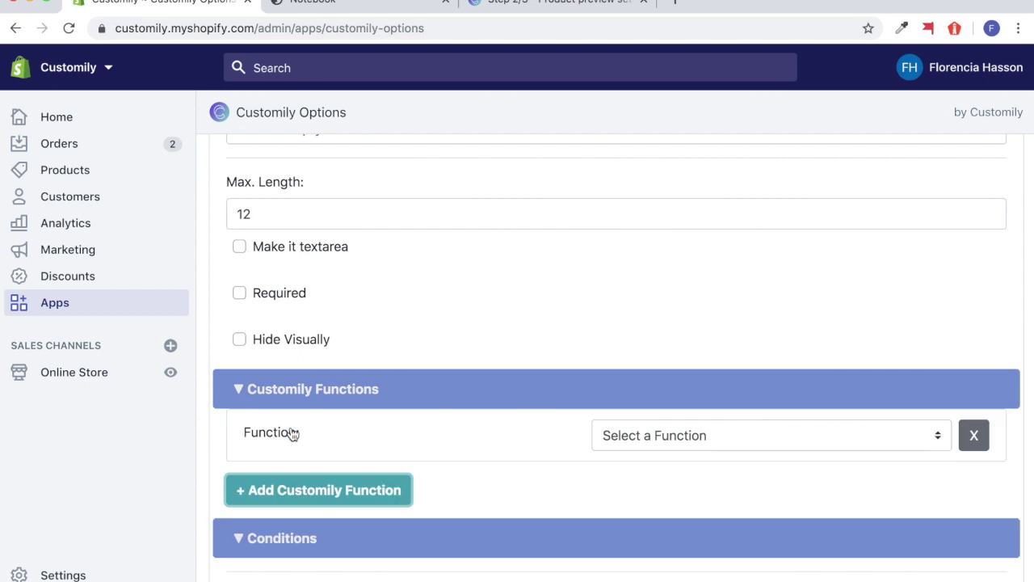
{"action": "left_click", "coordinate": [632, 435]}
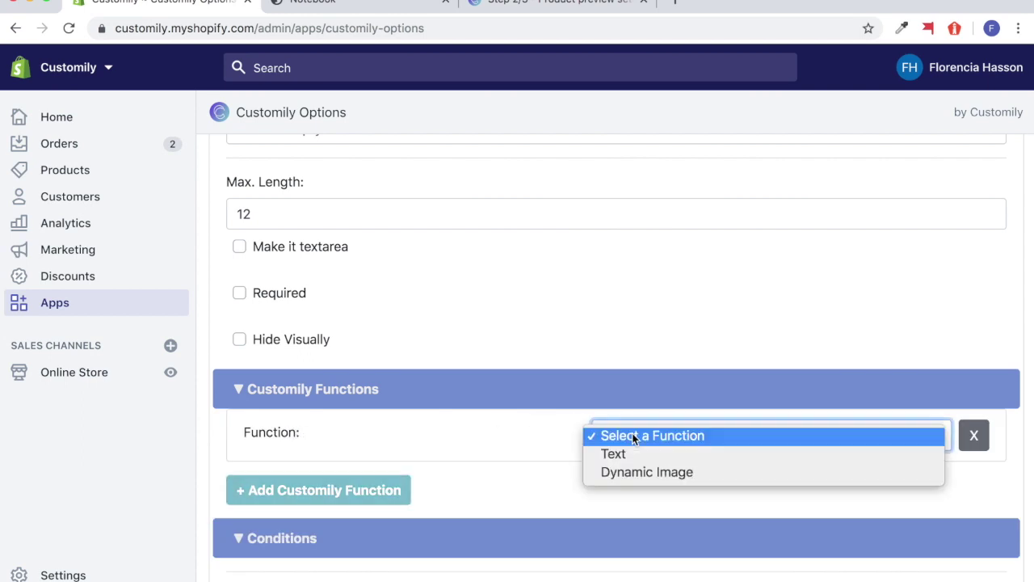
{"action": "left_click", "coordinate": [626, 450]}
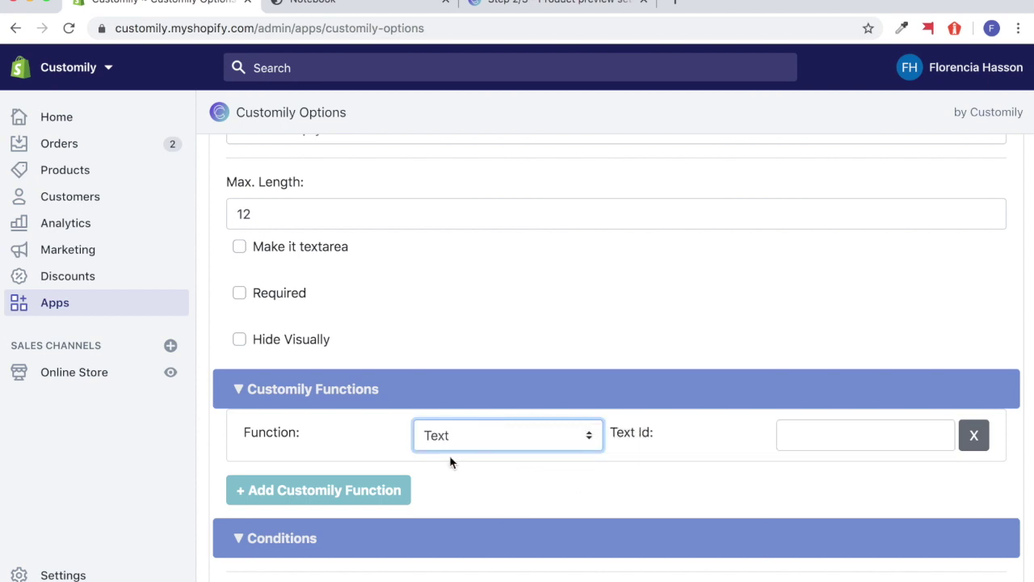
{"action": "scroll", "coordinate": [450, 455], "scroll_direction": "down", "scroll_amount": 2}
{"action": "left_click", "coordinate": [858, 375]}
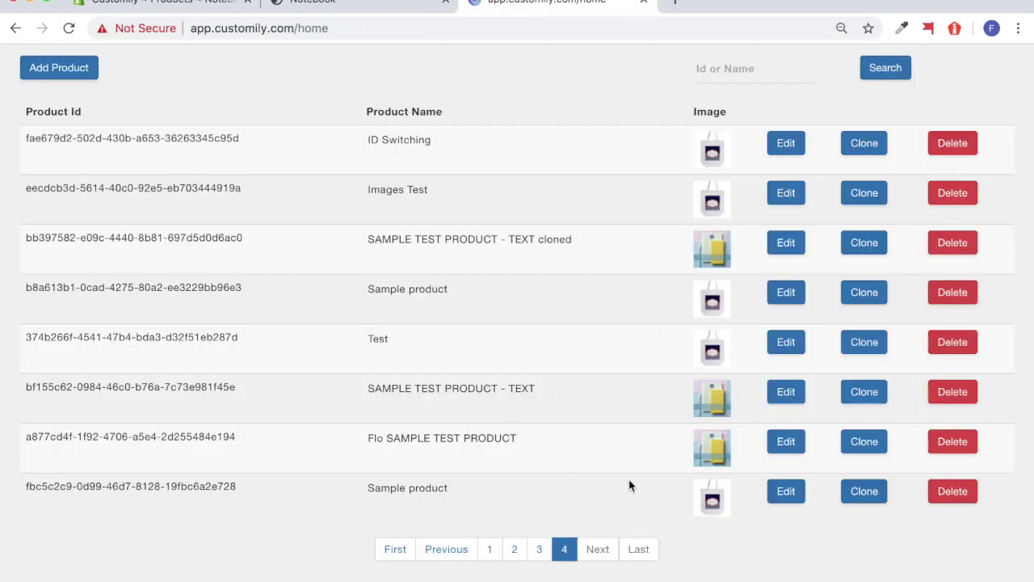
In the Customily app, edit the second-to-last listed sample product, go to its preview settings and try a sample name in the notebook's text element
{"action": "left_click", "coordinate": [786, 443]}
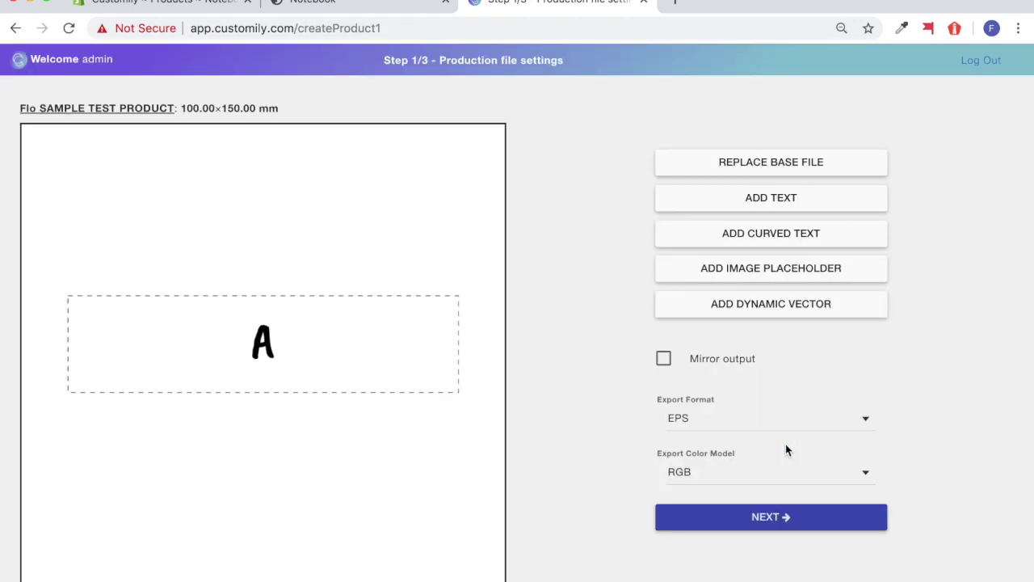
{"action": "left_click", "coordinate": [760, 524]}
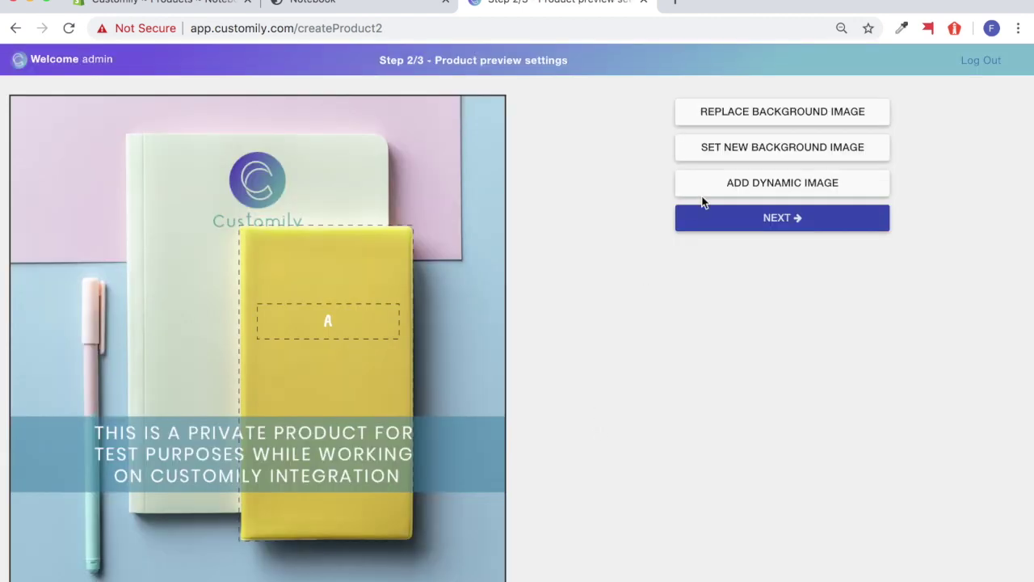
{"action": "left_click", "coordinate": [349, 326]}
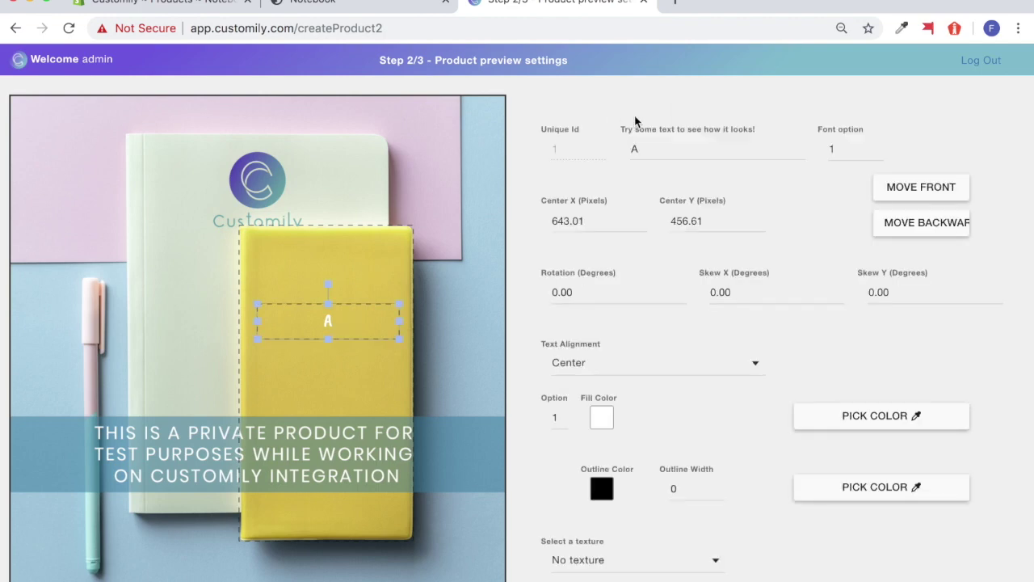
{"action": "left_click", "coordinate": [660, 151]}
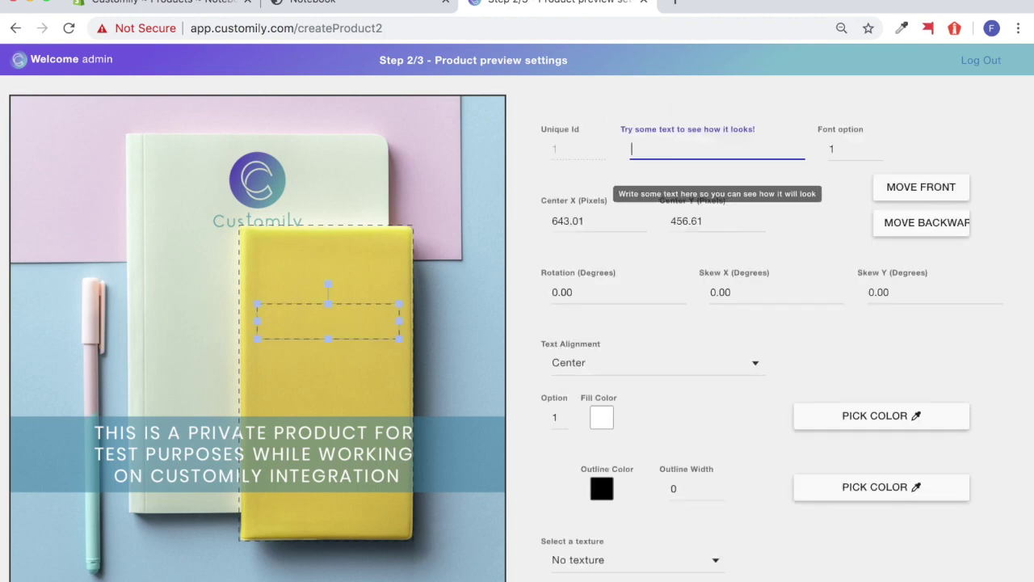
{"action": "type", "text": "Martina"}
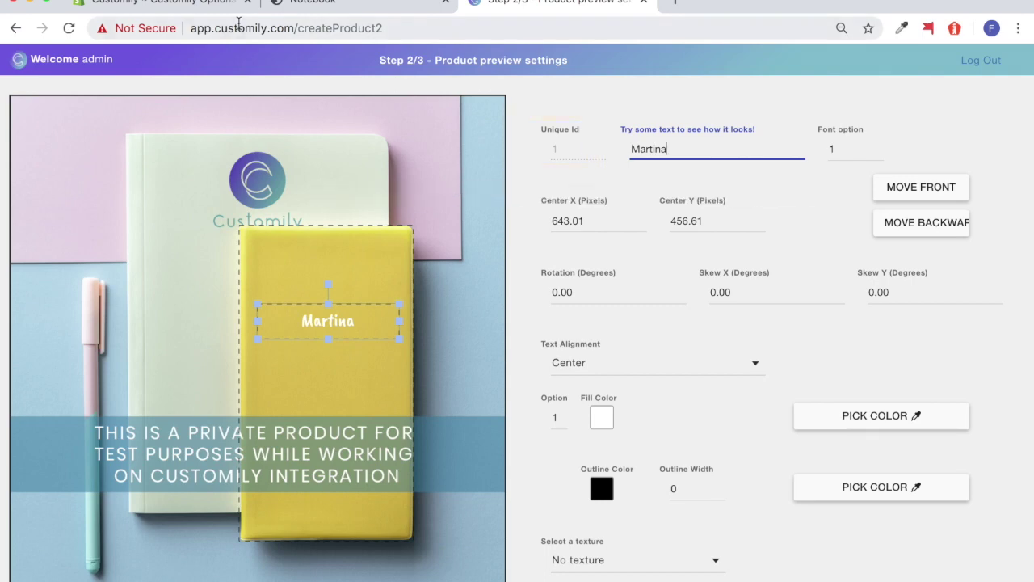
Back in the Shopify option set, set the Text function's Text Id to 1 and save the option set
{"action": "left_click", "coordinate": [212, 4]}
{"action": "left_click", "coordinate": [843, 396]}
{"action": "left_click", "coordinate": [733, 440]}
{"action": "scroll", "coordinate": [734, 440], "scroll_direction": "down", "scroll_amount": 2}
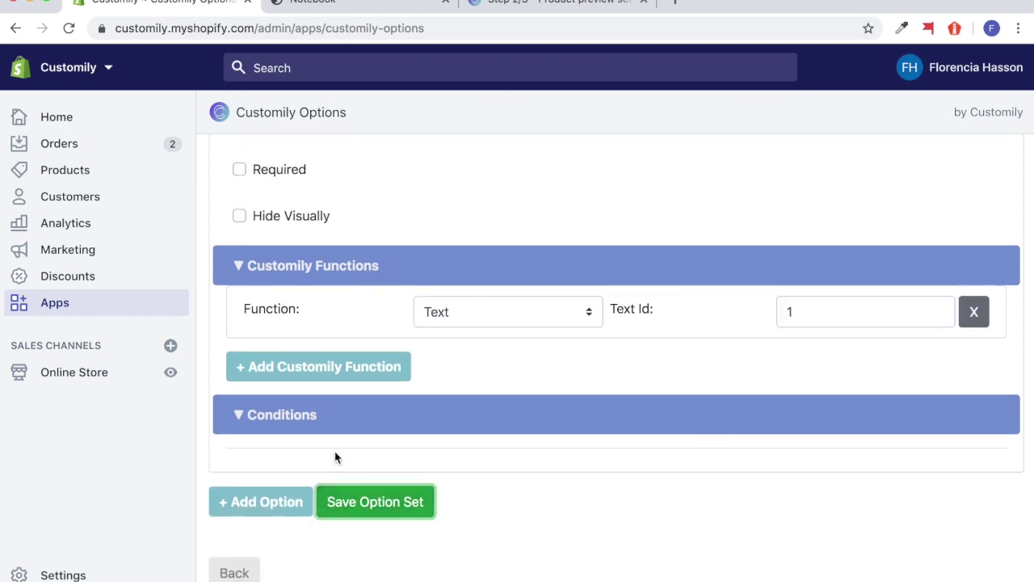
Add a second option of type Dropdown and label it Font Options
{"action": "left_click", "coordinate": [267, 500]}
{"action": "scroll", "coordinate": [339, 477], "scroll_direction": "down", "scroll_amount": 2}
{"action": "scroll", "coordinate": [394, 467], "scroll_direction": "down", "scroll_amount": 5}
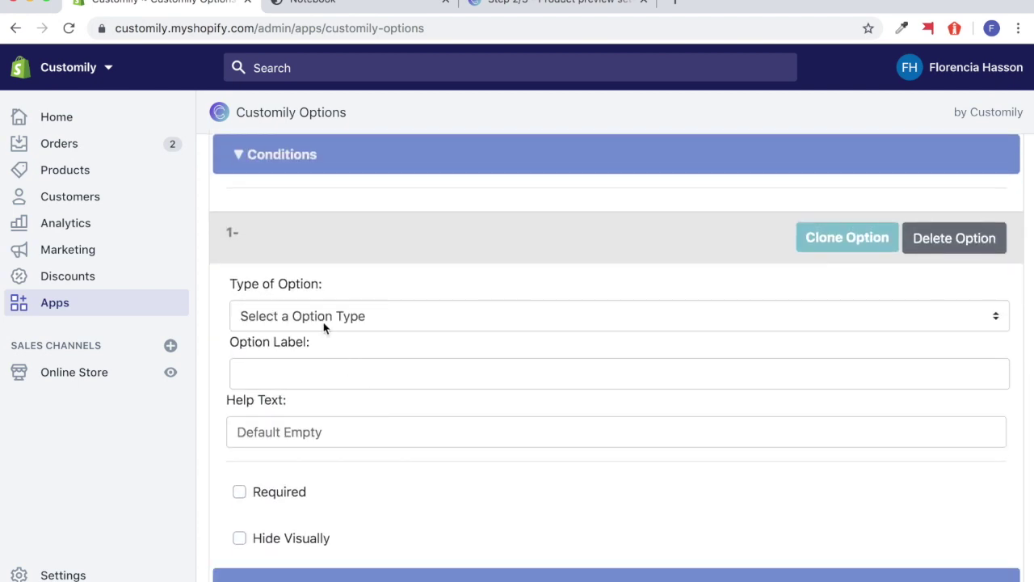
{"action": "left_click", "coordinate": [324, 325]}
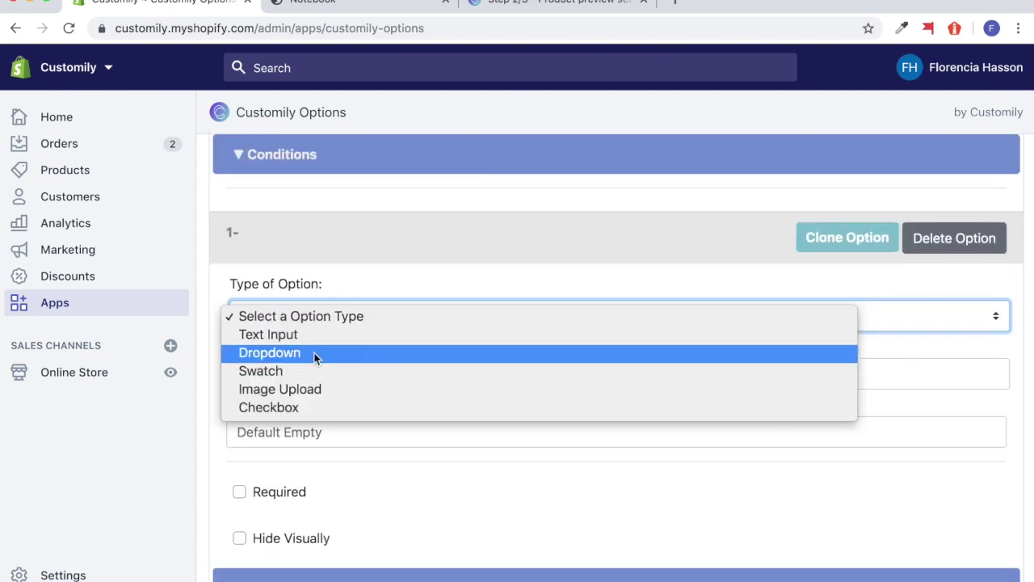
{"action": "left_click", "coordinate": [314, 353]}
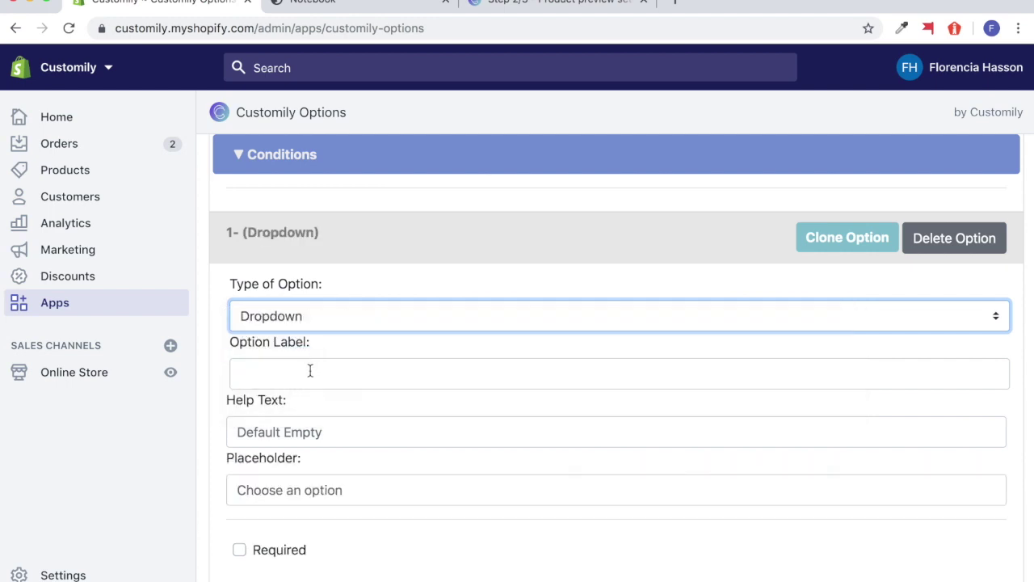
{"action": "left_click", "coordinate": [298, 374]}
{"action": "type", "text": "Font Type"}
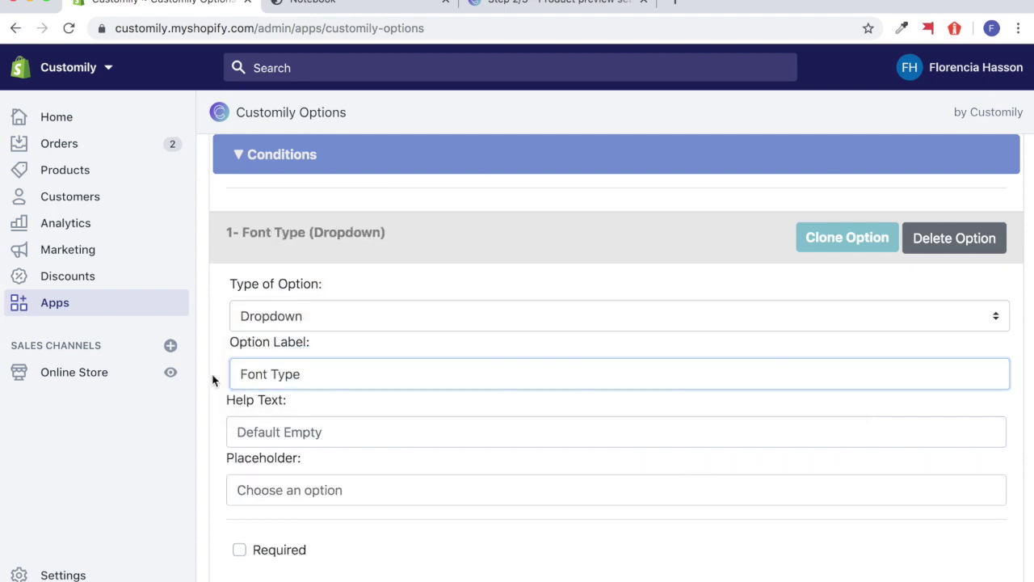
{"action": "scroll", "coordinate": [214, 378], "scroll_direction": "down", "scroll_amount": 3}
{"action": "double_click", "coordinate": [295, 323]}
{"action": "type", "text": "Options"}
Add a Customily function of type Font Type to the Font Options dropdown
{"action": "scroll", "coordinate": [323, 418], "scroll_direction": "down", "scroll_amount": 2}
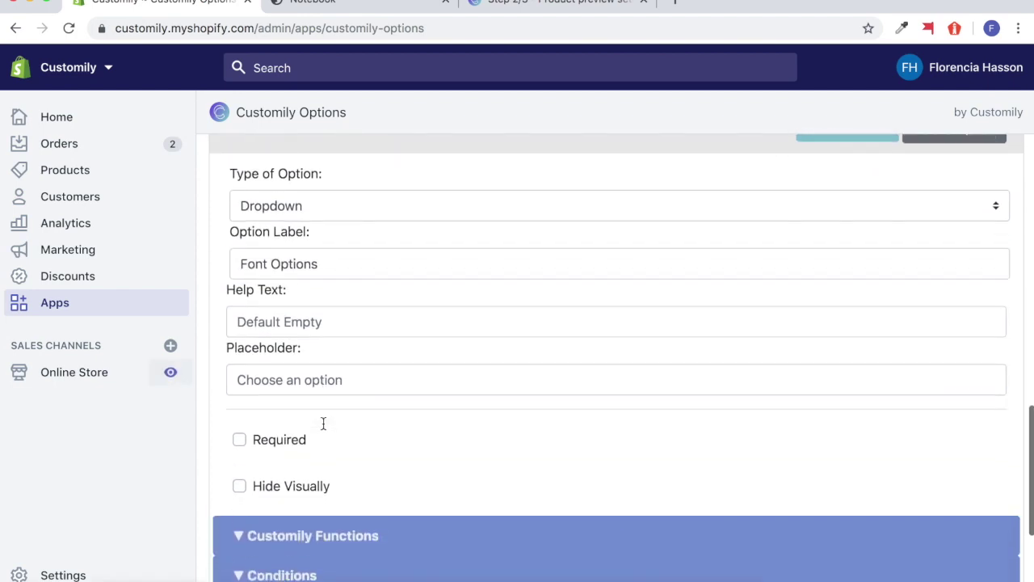
{"action": "scroll", "coordinate": [324, 423], "scroll_direction": "down", "scroll_amount": 4}
{"action": "left_click", "coordinate": [293, 436]}
{"action": "left_click", "coordinate": [365, 480]}
{"action": "scroll", "coordinate": [365, 480], "scroll_direction": "down", "scroll_amount": 4}
{"action": "left_click", "coordinate": [615, 370]}
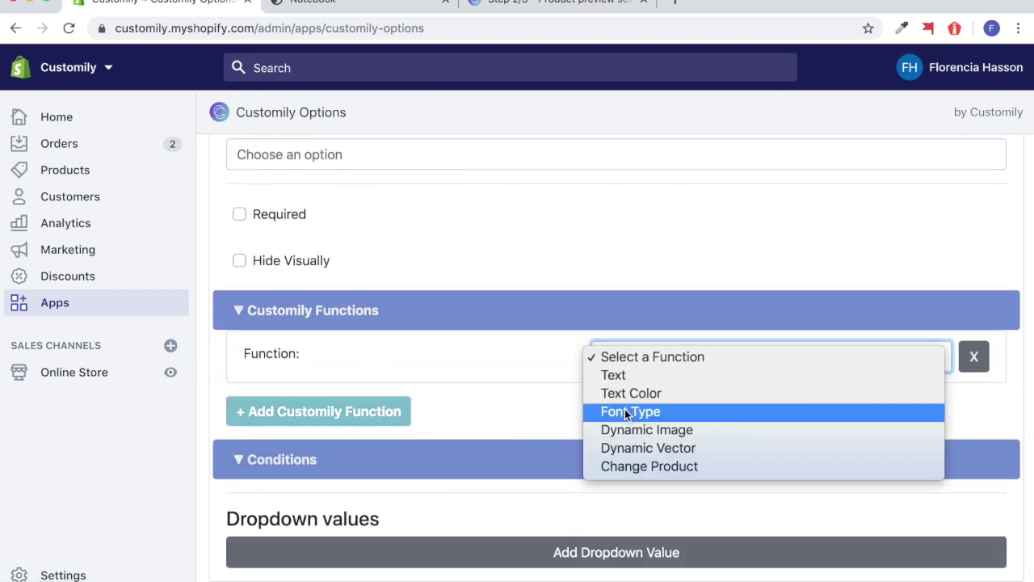
{"action": "left_click", "coordinate": [624, 411]}
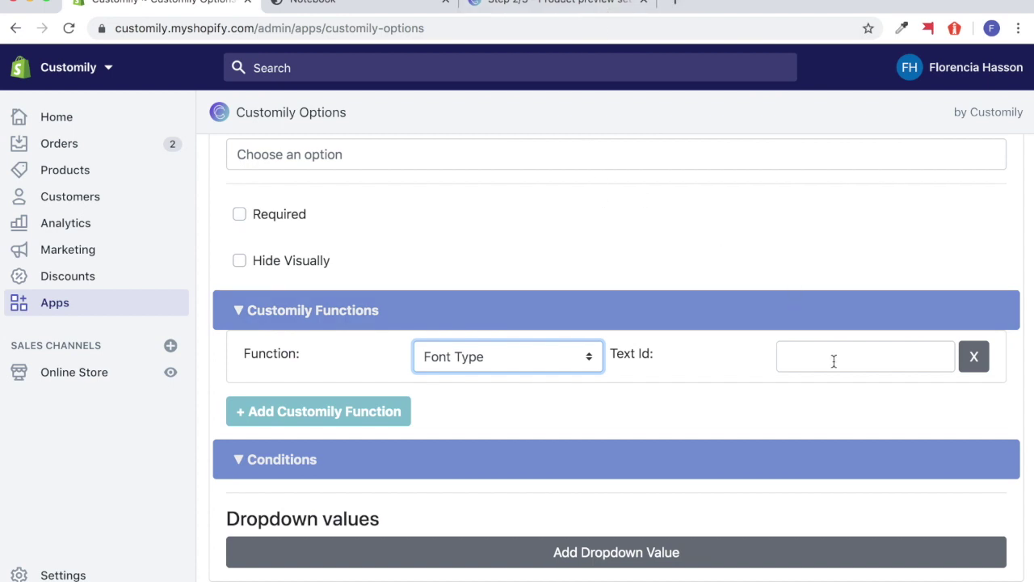
Look up the text element's unique ID in the Customily preview settings and enter 1 as the Font Type function's Text Id in Shopify
{"action": "left_click", "coordinate": [517, 5]}
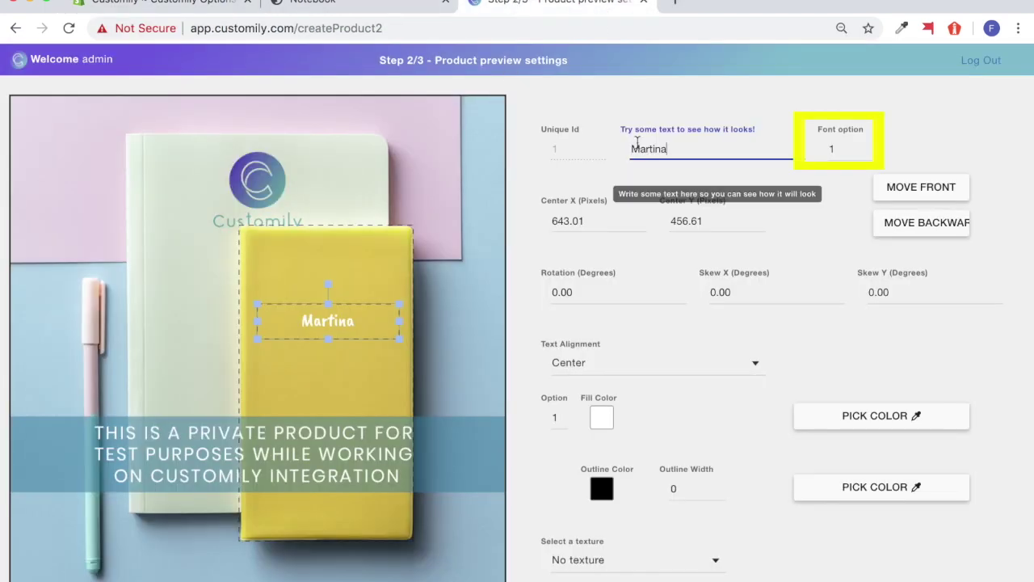
{"action": "left_click", "coordinate": [845, 149]}
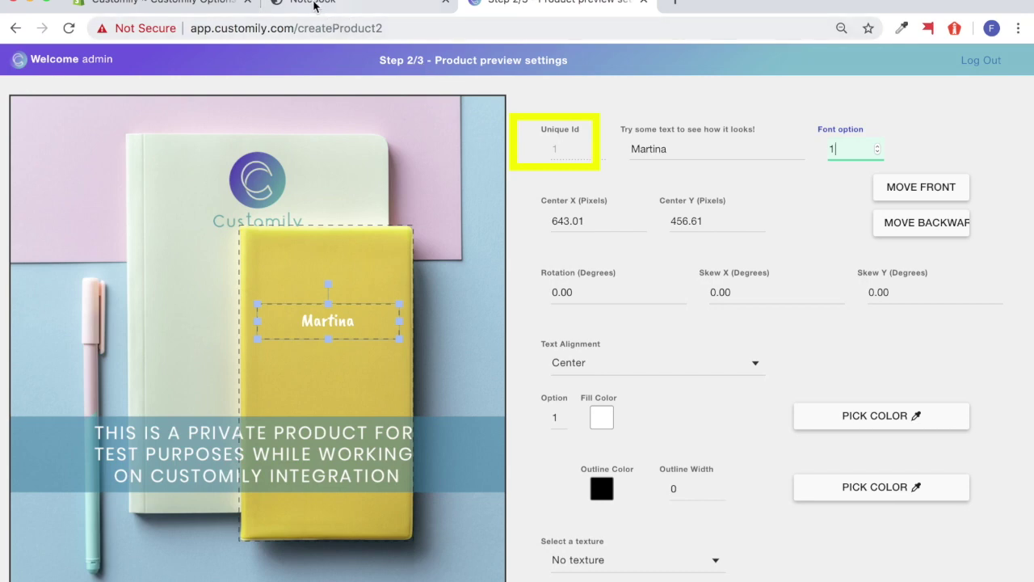
{"action": "left_click", "coordinate": [217, 5]}
{"action": "left_click", "coordinate": [825, 360]}
{"action": "left_click", "coordinate": [697, 420]}
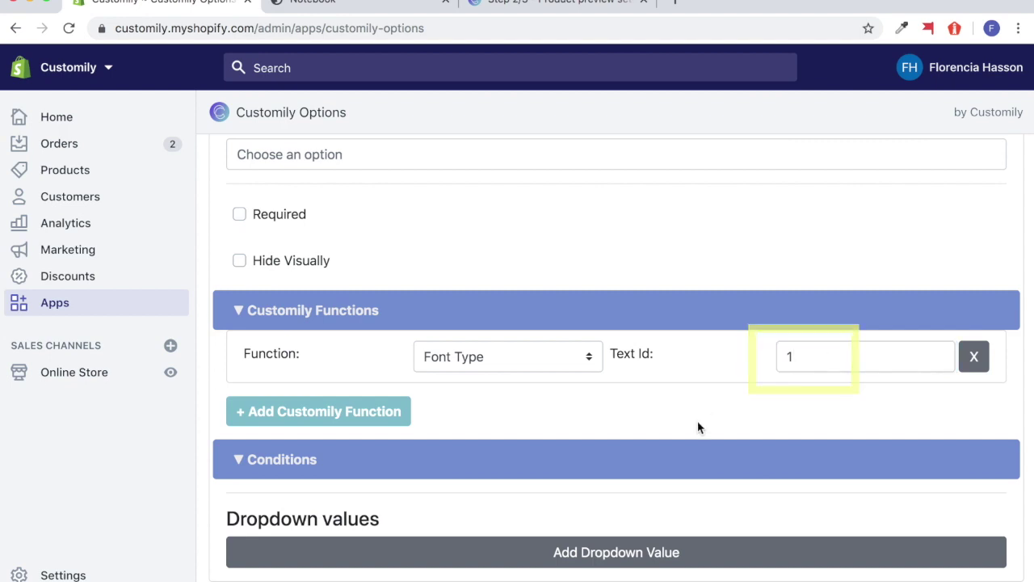
Add a dropdown value named Font 1 with font position 1 to the Font Options dropdown
{"action": "scroll", "coordinate": [697, 421], "scroll_direction": "down", "scroll_amount": 3}
{"action": "left_click", "coordinate": [483, 448]}
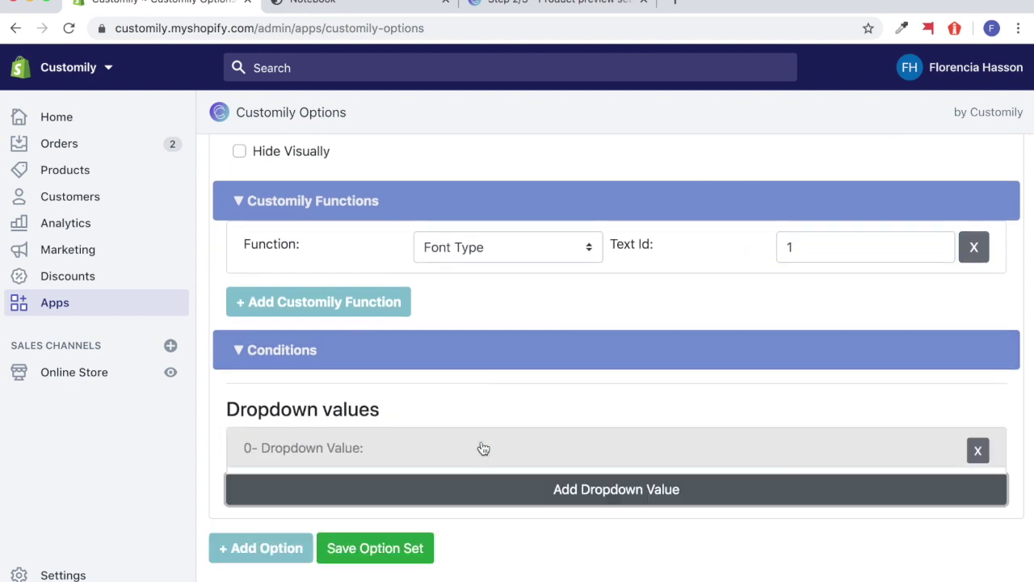
{"action": "left_click", "coordinate": [444, 455]}
{"action": "scroll", "coordinate": [333, 510], "scroll_direction": "down", "scroll_amount": 3}
{"action": "left_click", "coordinate": [328, 407]}
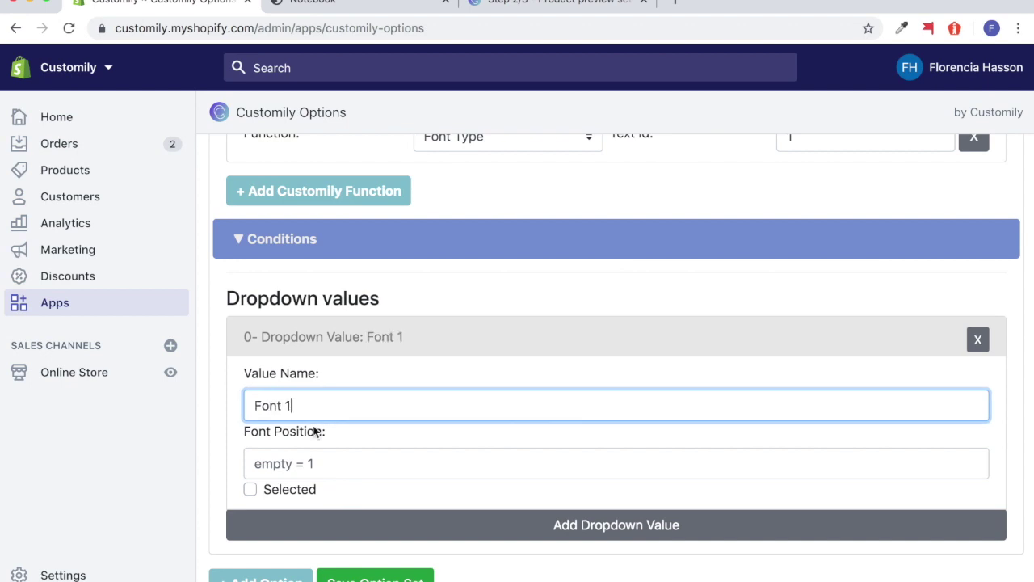
{"action": "left_click", "coordinate": [341, 464]}
{"action": "type", "text": "1"}
Add a second dropdown value named Font 2 with font position 2 and save the option set
{"action": "left_click", "coordinate": [478, 525]}
{"action": "scroll", "coordinate": [369, 490], "scroll_direction": "down", "scroll_amount": 2}
{"action": "left_click", "coordinate": [330, 463]}
{"action": "left_click", "coordinate": [353, 526]}
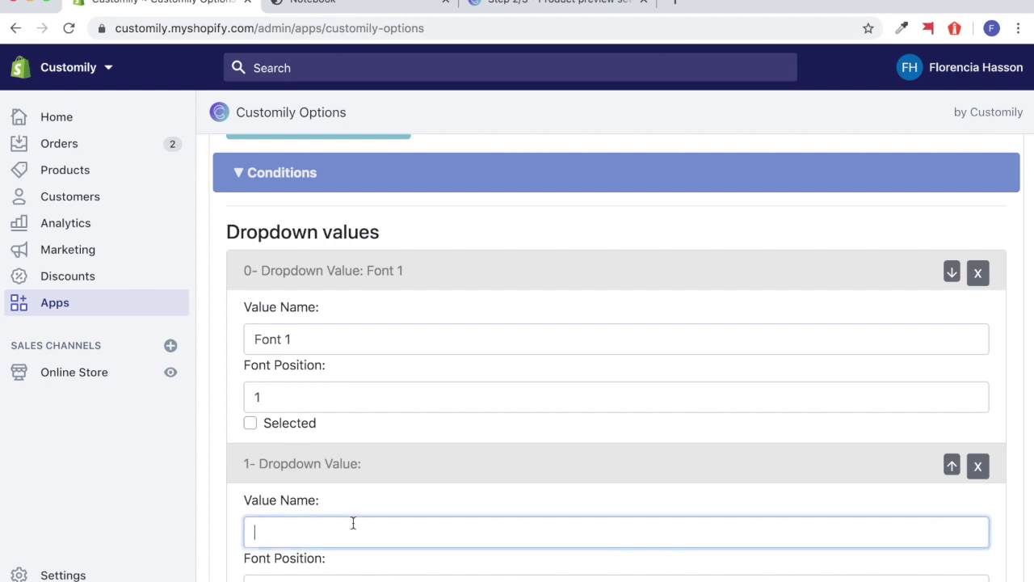
{"action": "type", "text": "Font 2"}
{"action": "scroll", "coordinate": [383, 476], "scroll_direction": "down", "scroll_amount": 3}
{"action": "left_click", "coordinate": [383, 475]}
{"action": "type", "text": "2"}
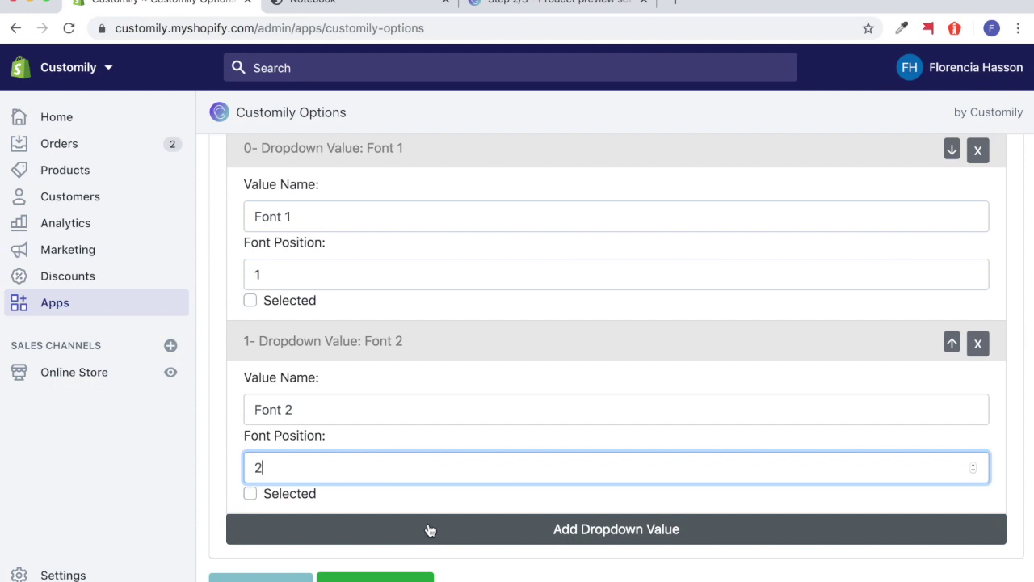
{"action": "scroll", "coordinate": [404, 498], "scroll_direction": "down", "scroll_amount": 2}
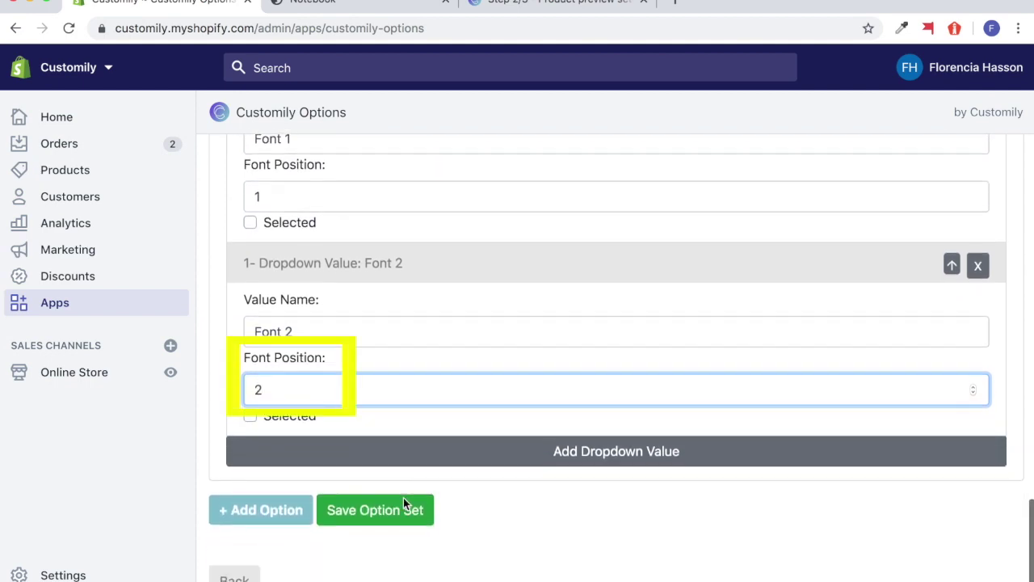
{"action": "left_click", "coordinate": [380, 514]}
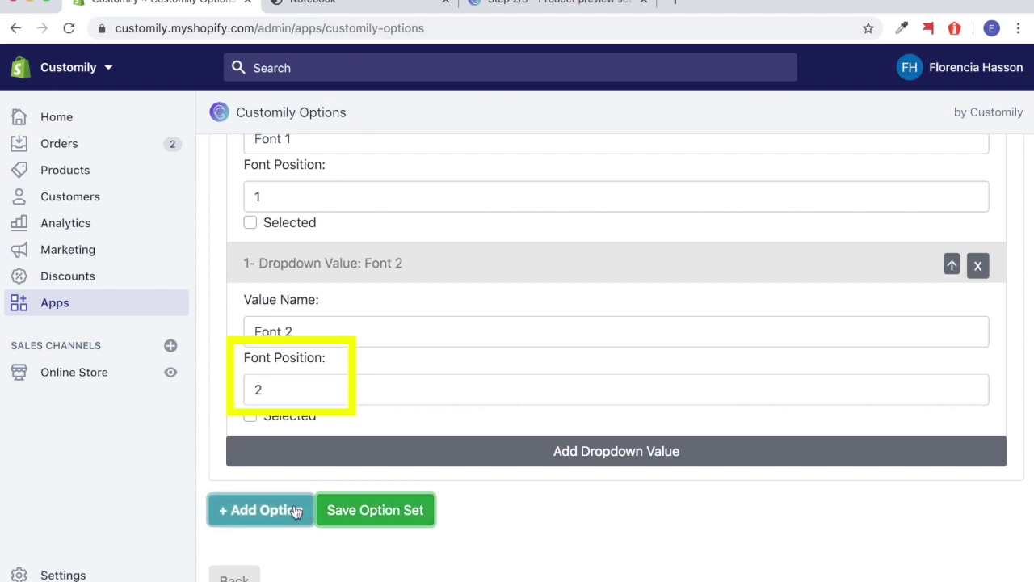
Add a new option of type Dropdown to the option set and label it Text Color
{"action": "left_click", "coordinate": [283, 511]}
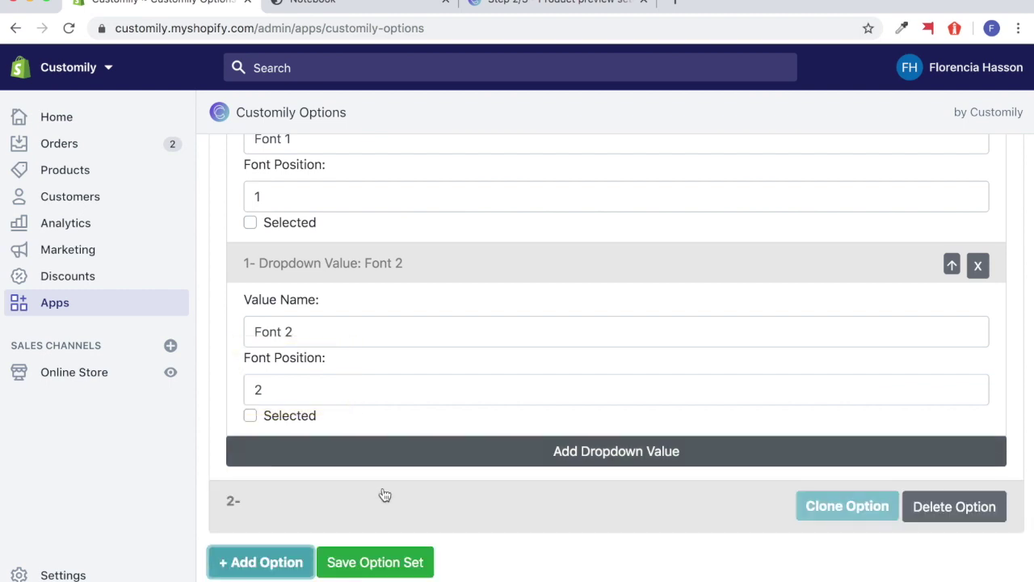
{"action": "scroll", "coordinate": [383, 506], "scroll_direction": "down", "scroll_amount": 3}
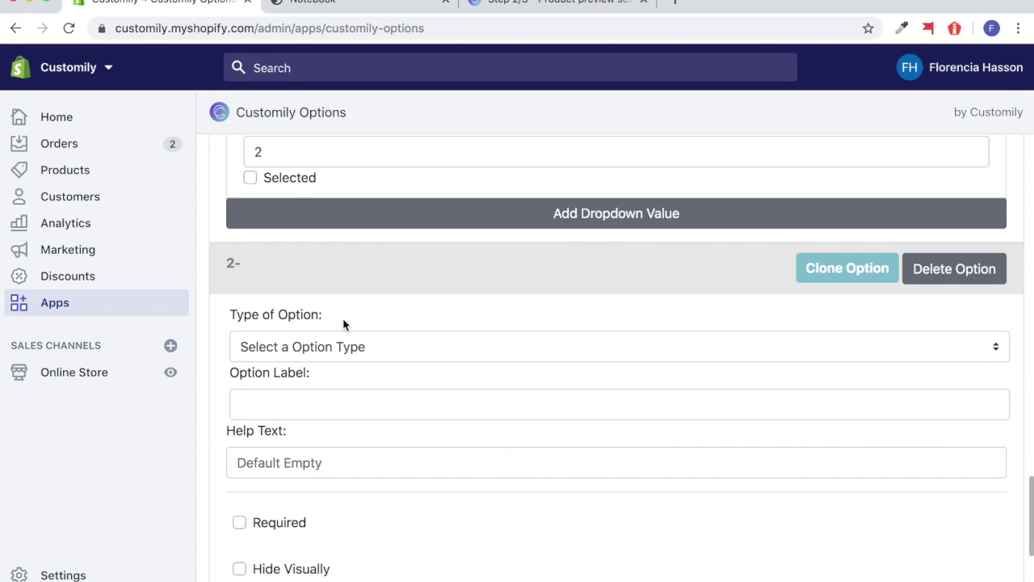
{"action": "left_click", "coordinate": [349, 356]}
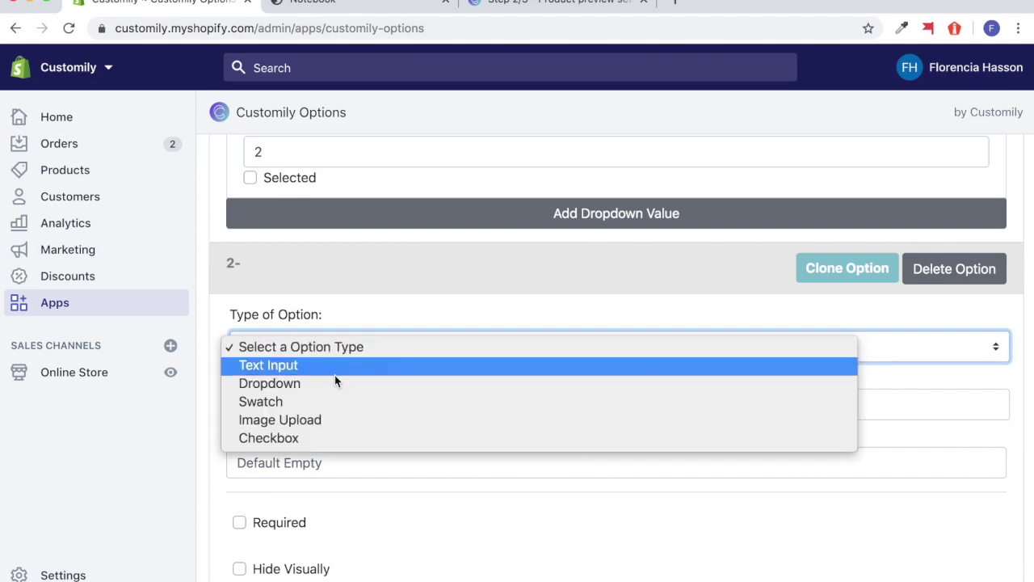
{"action": "left_click", "coordinate": [331, 382]}
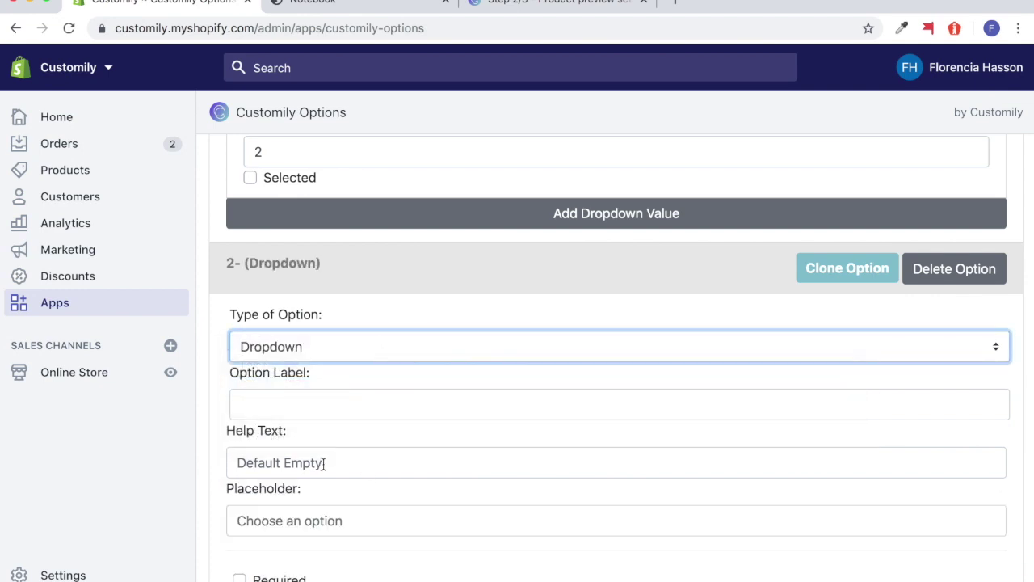
{"action": "scroll", "coordinate": [323, 464], "scroll_direction": "down", "scroll_amount": 1}
{"action": "left_click", "coordinate": [331, 413]}
{"action": "left_click", "coordinate": [307, 351]}
{"action": "type", "text": "Text Color"}
Add a Text Color function to the Text Color dropdown, using the text element's unique ID 1 as its Text Id
{"action": "scroll", "coordinate": [322, 476], "scroll_direction": "down", "scroll_amount": 5}
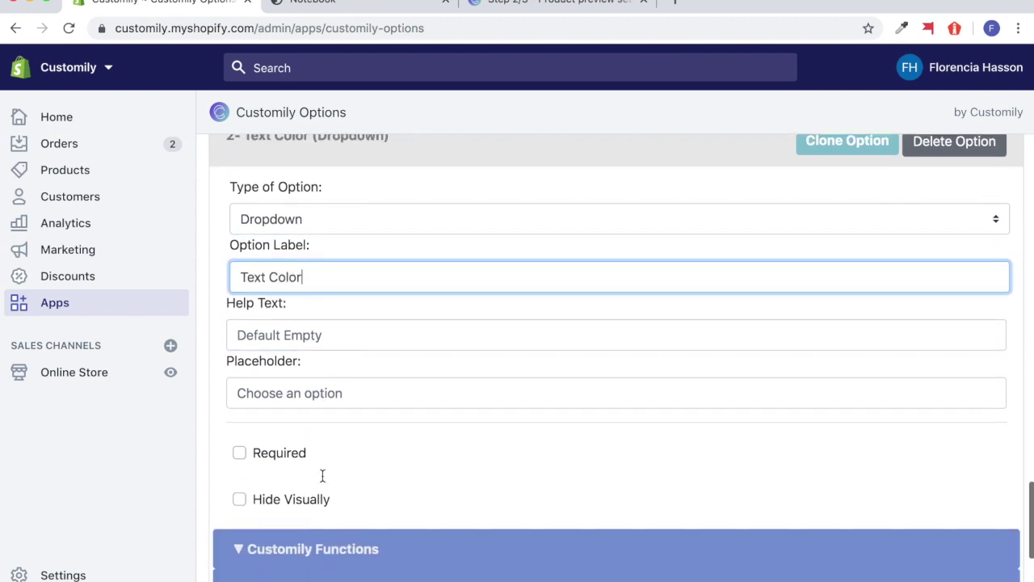
{"action": "left_click", "coordinate": [313, 463]}
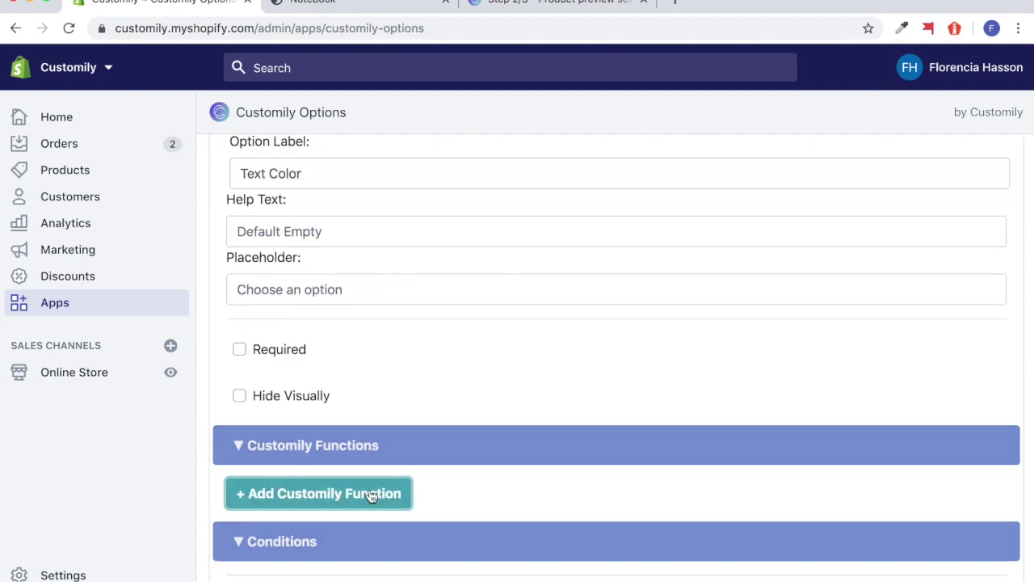
{"action": "left_click", "coordinate": [369, 494]}
{"action": "left_click", "coordinate": [620, 490]}
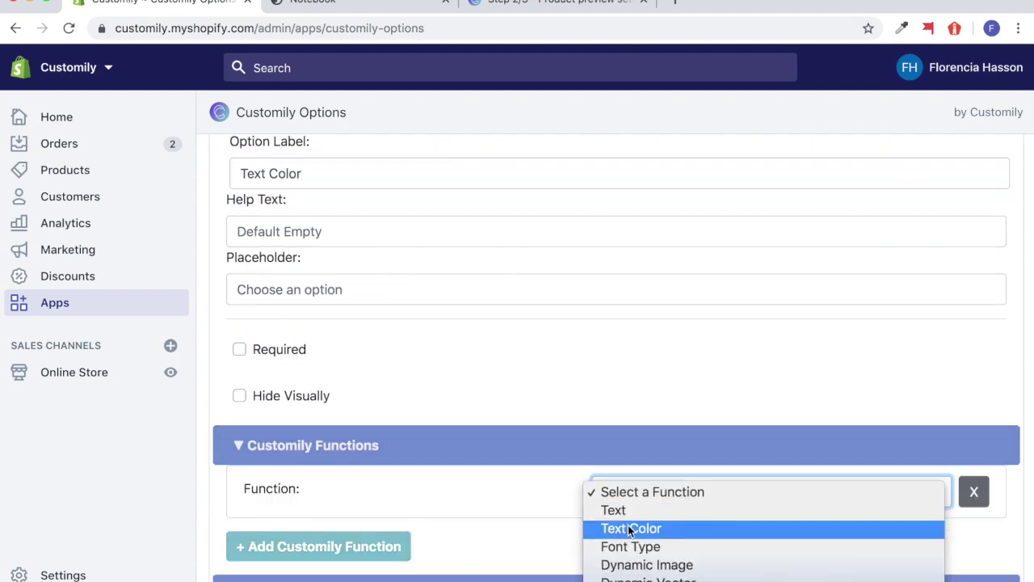
{"action": "left_click", "coordinate": [629, 527]}
{"action": "scroll", "coordinate": [612, 528], "scroll_direction": "down", "scroll_amount": 1}
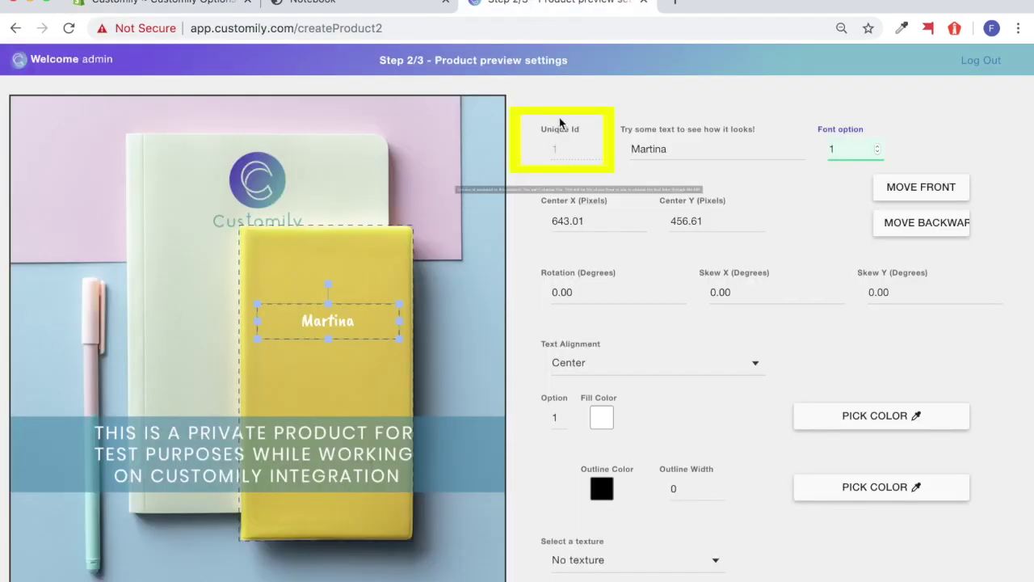
{"action": "mouse_move", "coordinate": [543, 183]}
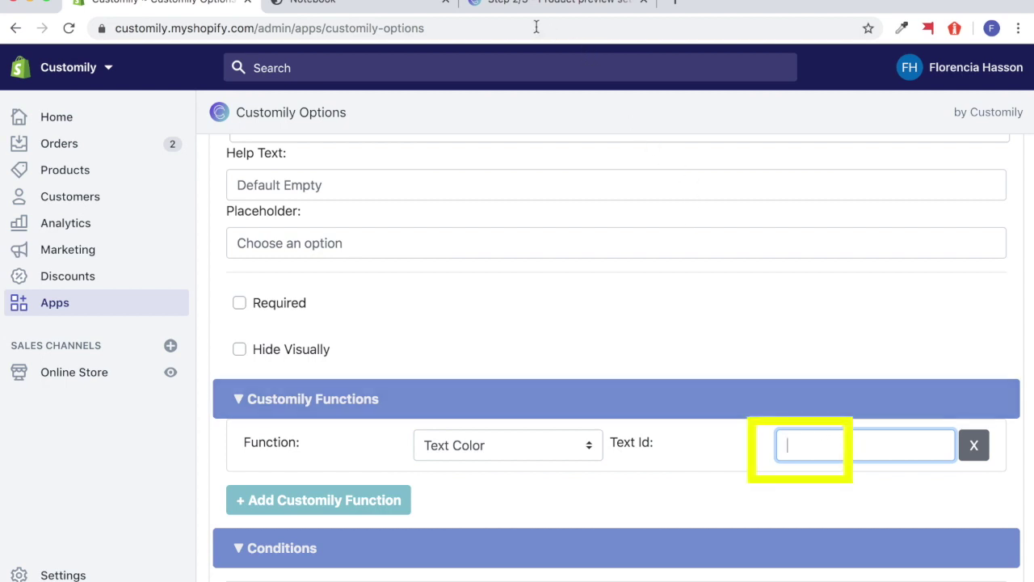
Check in the Customily preview settings which fill colors belong to text color options 1 and 2, then return to Shopify
{"action": "left_click", "coordinate": [511, 7]}
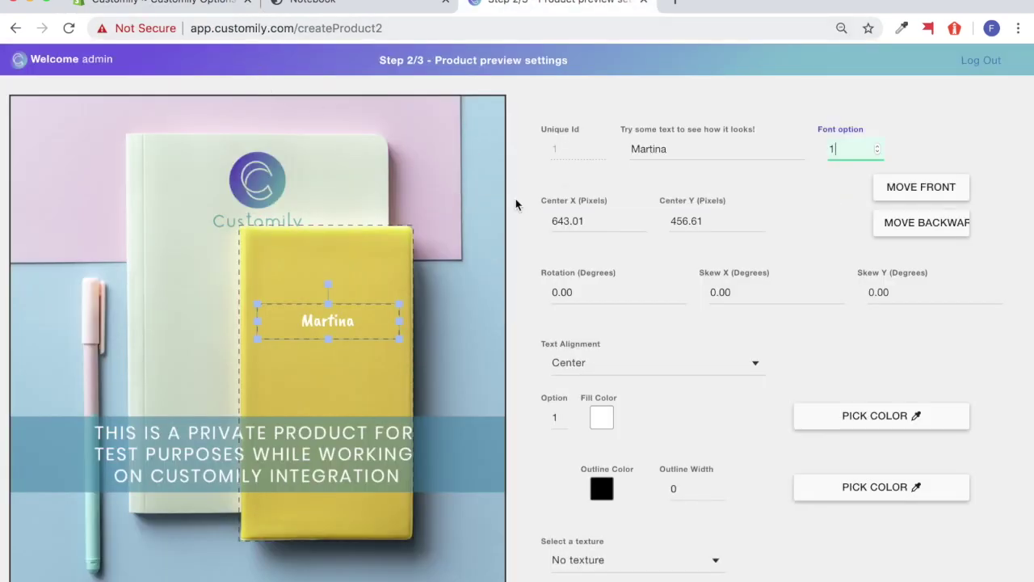
{"action": "left_click", "coordinate": [561, 415]}
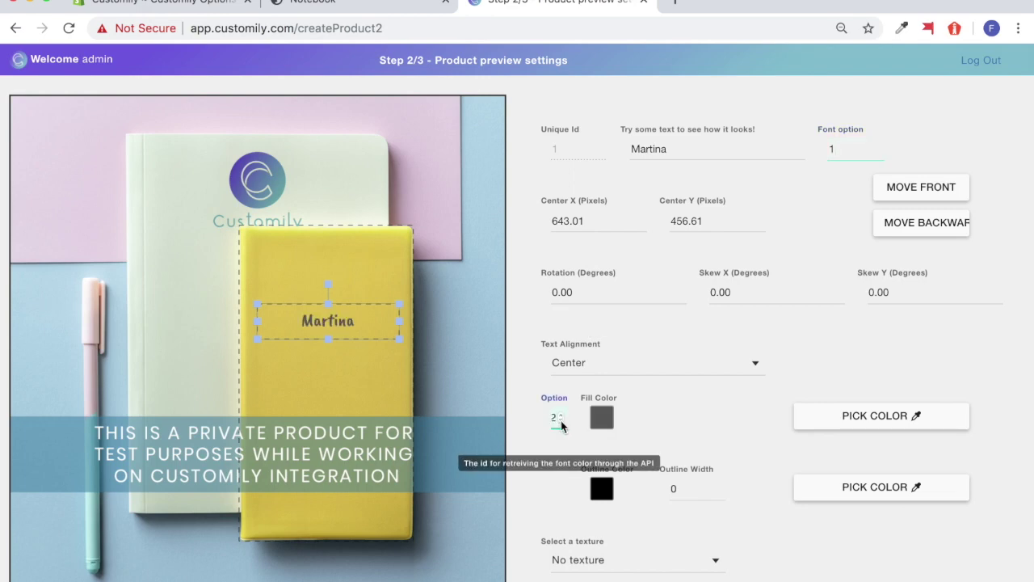
{"action": "left_click", "coordinate": [562, 421]}
{"action": "left_click", "coordinate": [560, 416]}
{"action": "left_click", "coordinate": [561, 425]}
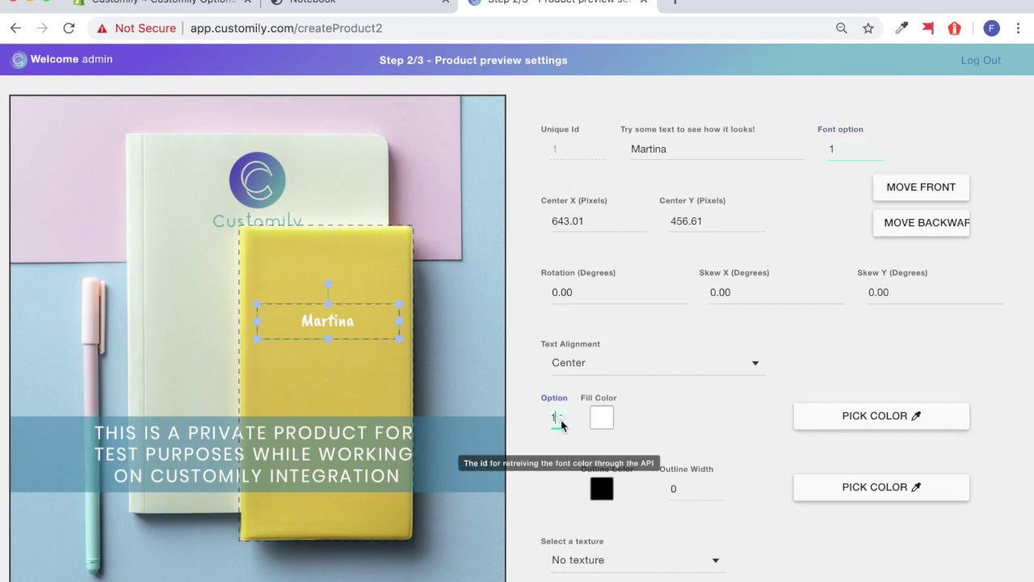
{"action": "left_click", "coordinate": [184, 2]}
Add a dropdown value named White with color position 1 to the Text Color dropdown
{"action": "scroll", "coordinate": [412, 279], "scroll_direction": "down", "scroll_amount": 3}
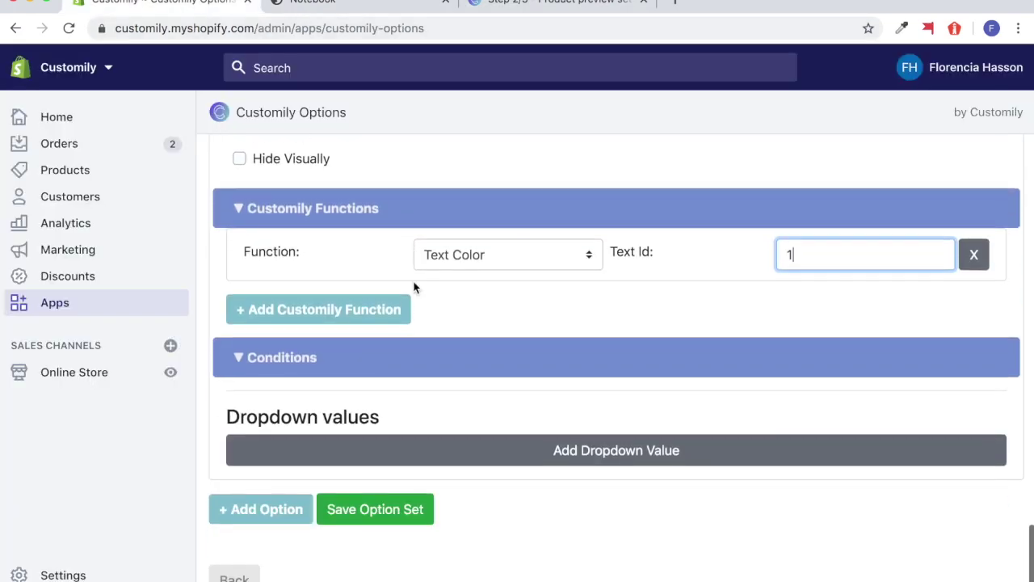
{"action": "left_click", "coordinate": [434, 459]}
{"action": "left_click", "coordinate": [370, 469]}
{"action": "left_click", "coordinate": [364, 526]}
{"action": "type", "text": "White"}
{"action": "scroll", "coordinate": [365, 526], "scroll_direction": "down", "scroll_amount": 1}
{"action": "scroll", "coordinate": [358, 471], "scroll_direction": "down", "scroll_amount": 1}
{"action": "left_click", "coordinate": [361, 468]}
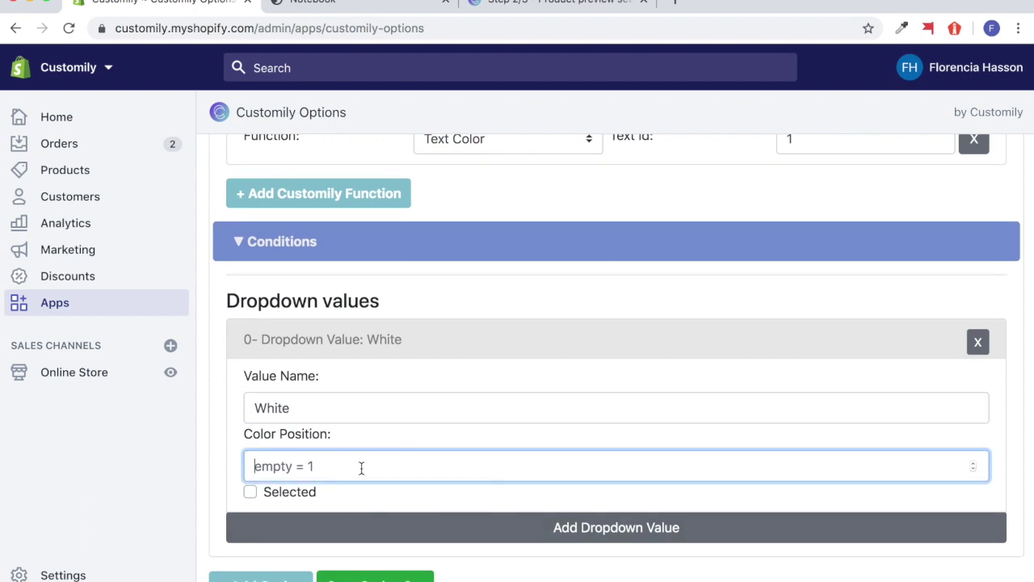
{"action": "type", "text": "1"}
Add a second dropdown value named Grey with color position 2 to the Text Color dropdown
{"action": "left_click", "coordinate": [368, 518]}
{"action": "left_click", "coordinate": [342, 531]}
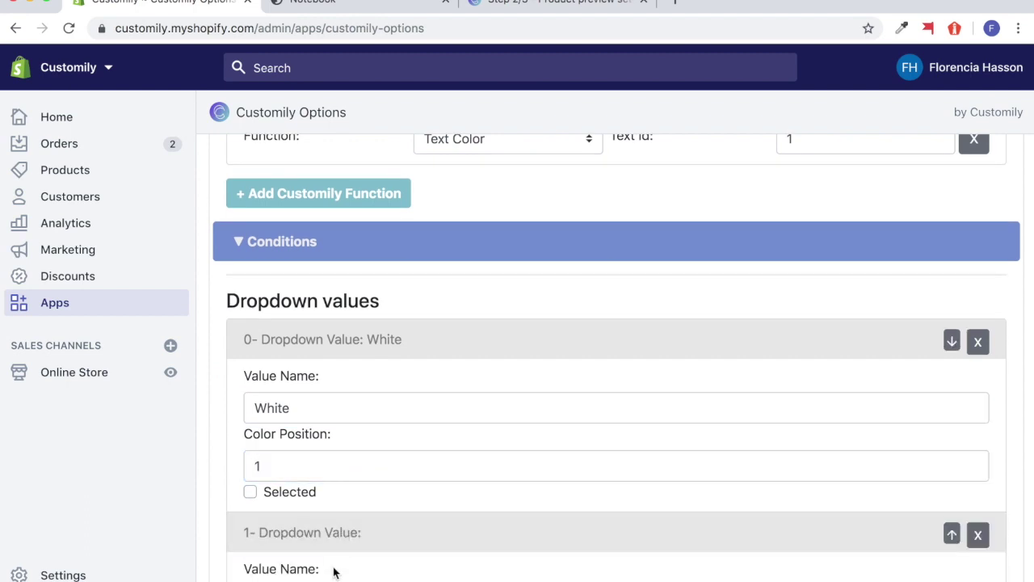
{"action": "scroll", "coordinate": [311, 521], "scroll_direction": "down", "scroll_amount": 1}
{"action": "left_click", "coordinate": [311, 521]}
{"action": "type", "text": "Grey"}
{"action": "scroll", "coordinate": [328, 489], "scroll_direction": "down", "scroll_amount": 1}
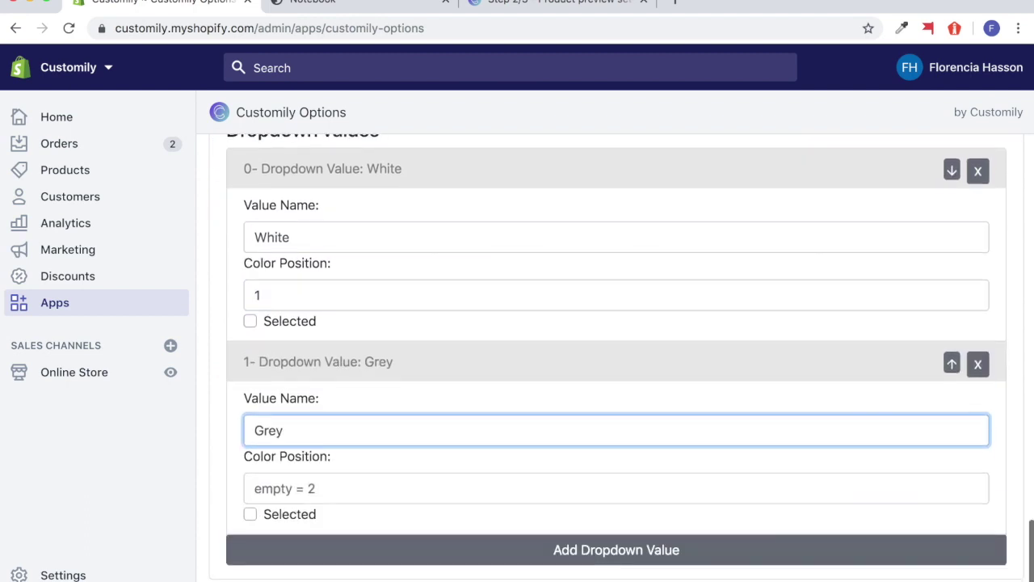
{"action": "left_click", "coordinate": [328, 490]}
{"action": "type", "text": "2"}
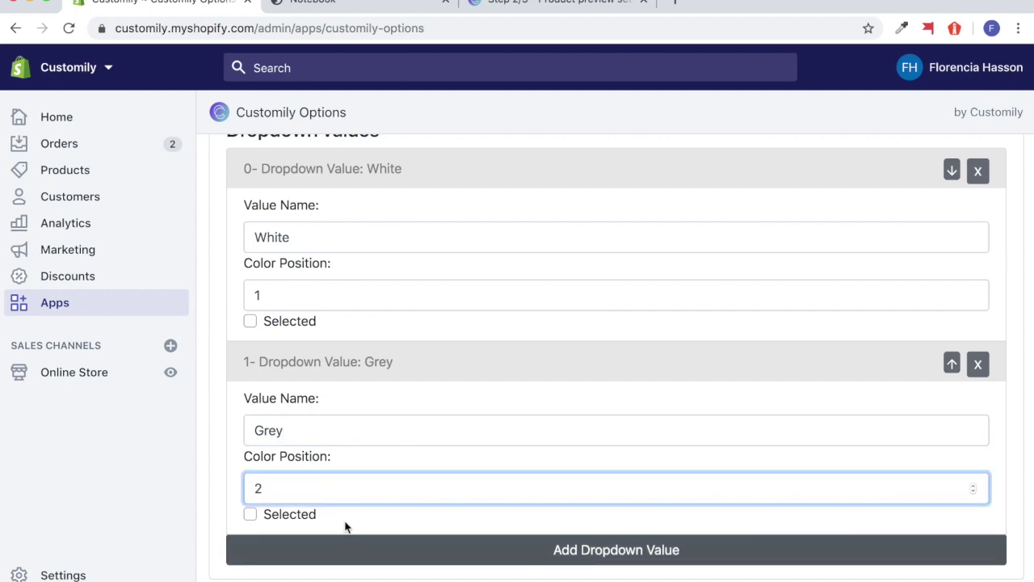
Recheck the text color options in the Customily preview settings and save the option set in Shopify
{"action": "left_click", "coordinate": [496, 5]}
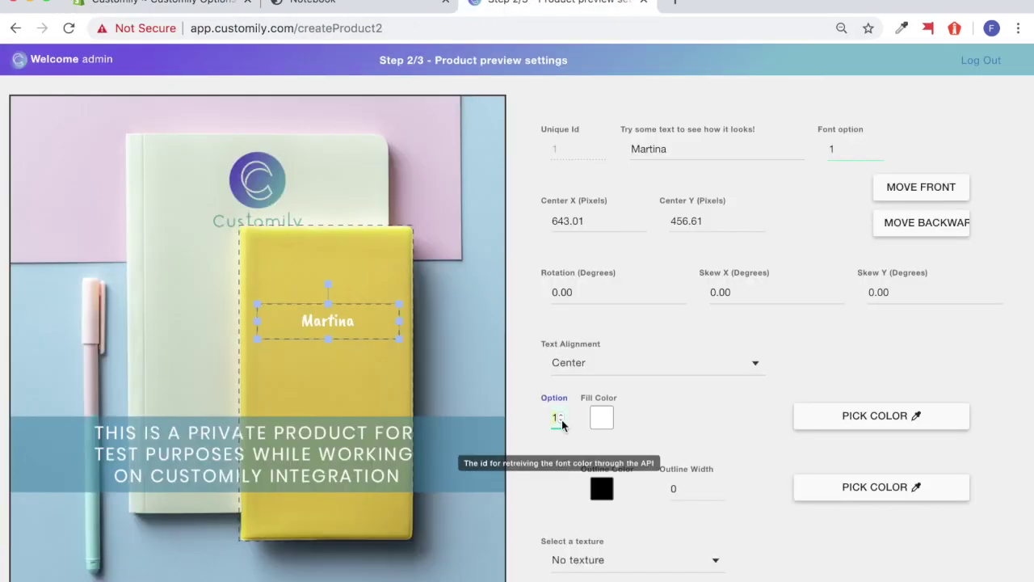
{"action": "left_click", "coordinate": [173, 5]}
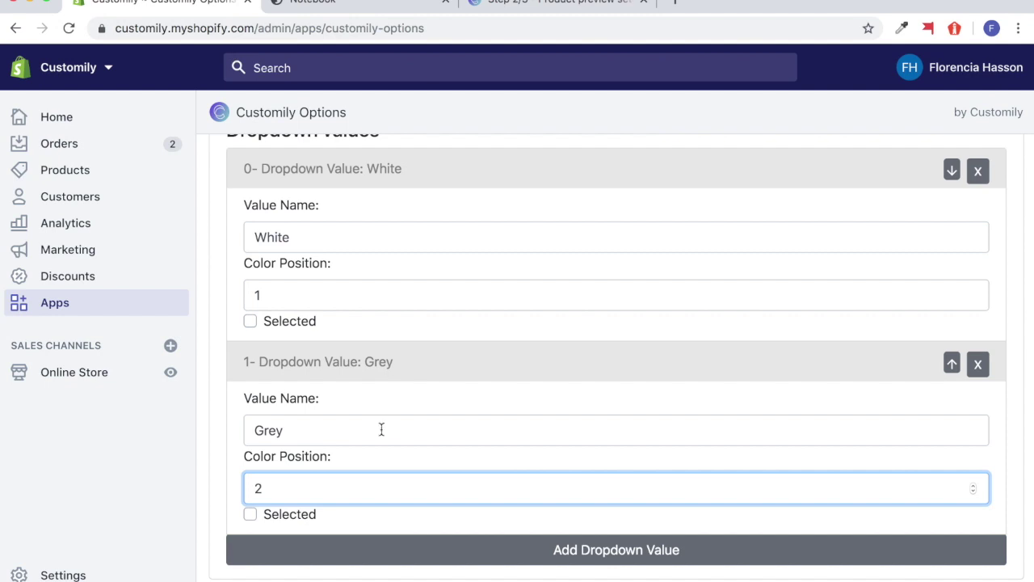
{"action": "scroll", "coordinate": [381, 429], "scroll_direction": "down", "scroll_amount": 3}
{"action": "left_click", "coordinate": [368, 502]}
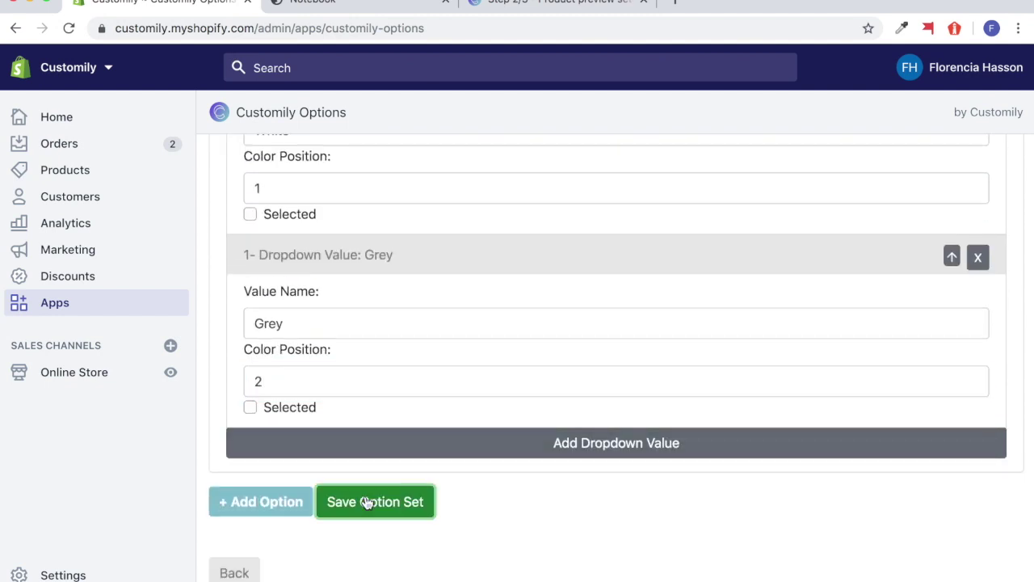
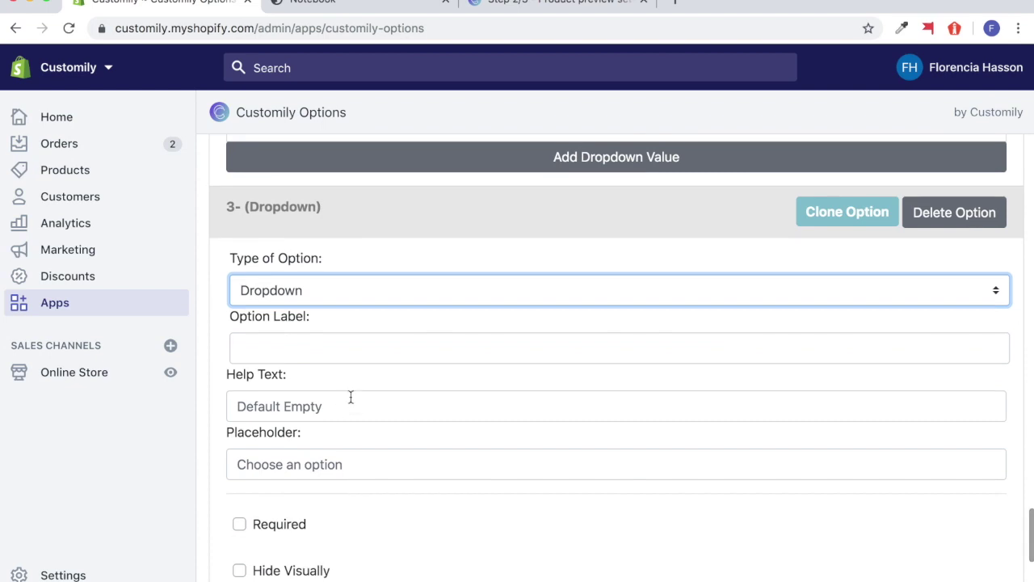
Change the newly added option's type to Swatch and label it Notebook Color
{"action": "left_click", "coordinate": [362, 289]}
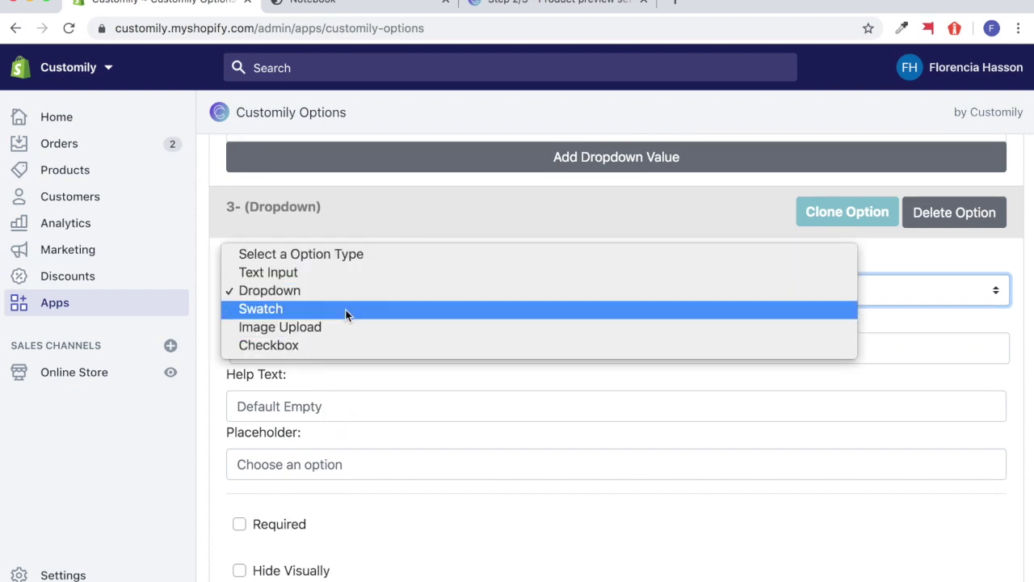
{"action": "key", "text": "Escape"}
{"action": "scroll", "coordinate": [302, 404], "scroll_direction": "down", "scroll_amount": 2}
{"action": "left_click", "coordinate": [311, 260]}
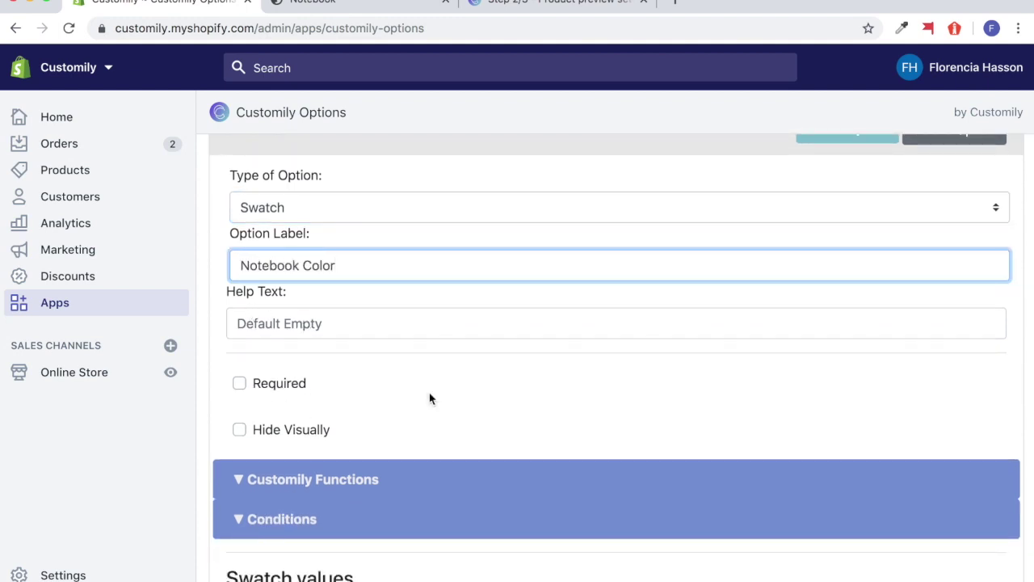
Add a Customily function of type Dynamic Image to the Notebook Color swatch option
{"action": "scroll", "coordinate": [450, 414], "scroll_direction": "down", "scroll_amount": 2}
{"action": "left_click", "coordinate": [346, 415]}
{"action": "scroll", "coordinate": [344, 421], "scroll_direction": "down", "scroll_amount": 1}
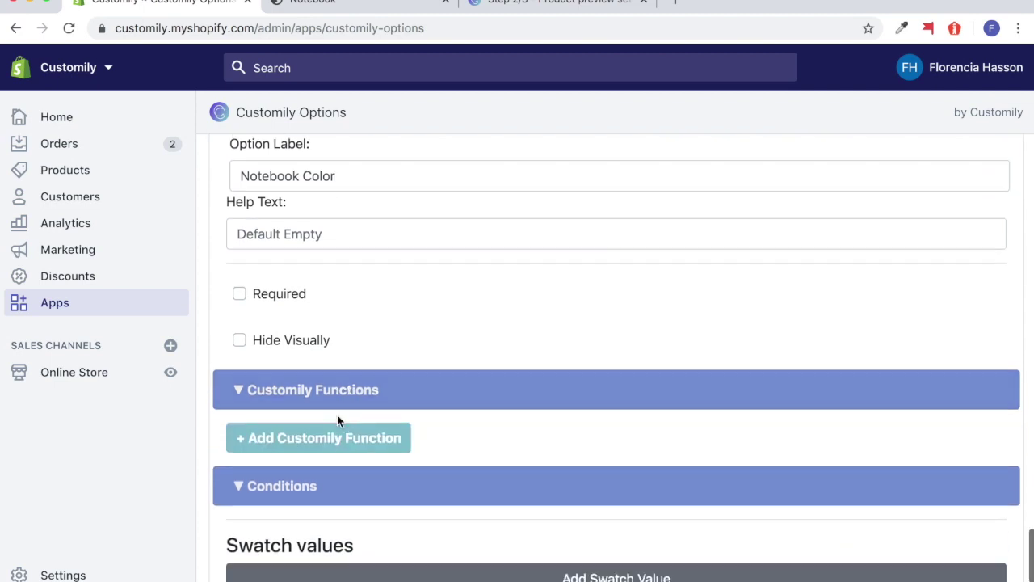
{"action": "left_click", "coordinate": [329, 430]}
{"action": "left_click", "coordinate": [624, 442]}
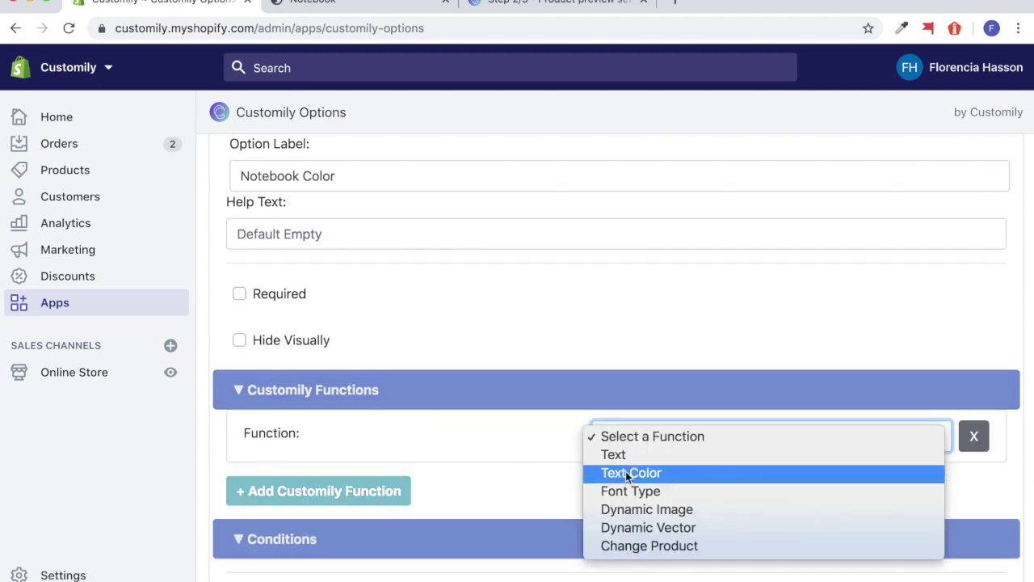
{"action": "left_click", "coordinate": [625, 509]}
{"action": "scroll", "coordinate": [523, 509], "scroll_direction": "down", "scroll_amount": 1}
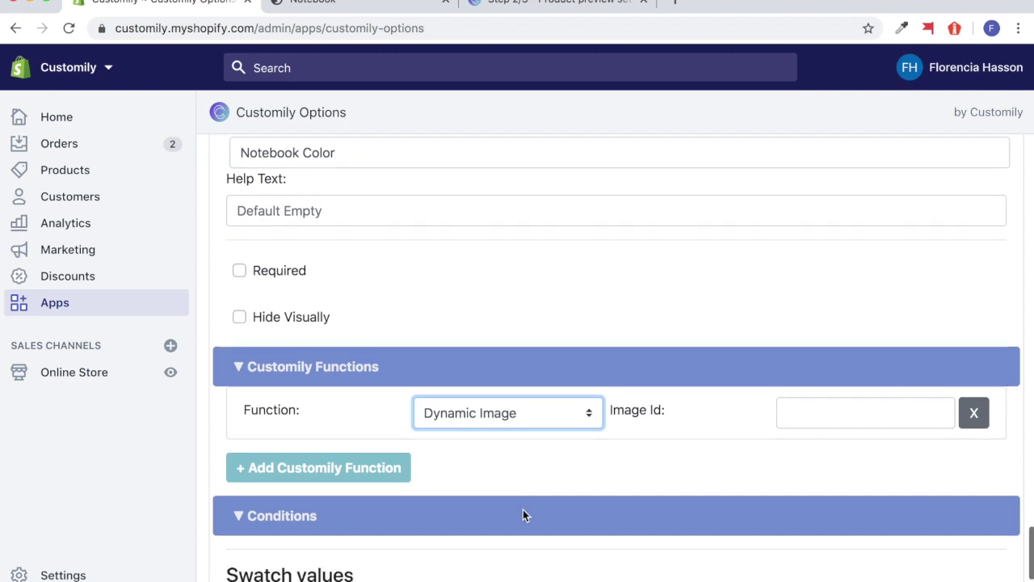
Look up the notebook image's unique ID and position in the Customily preview settings and enter 2 as the Dynamic Image function's Image Id
{"action": "left_click", "coordinate": [533, 3]}
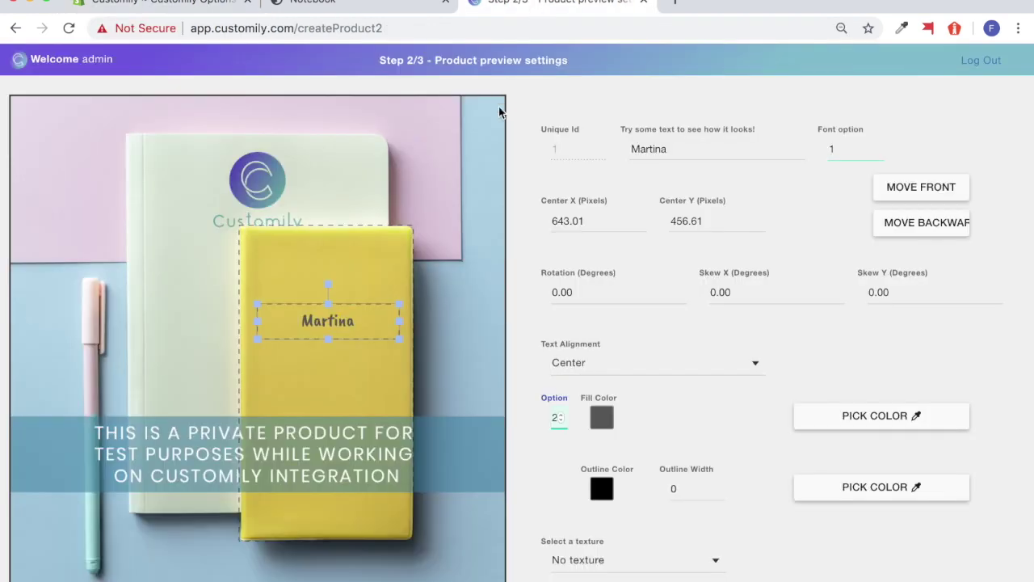
{"action": "left_click", "coordinate": [371, 252]}
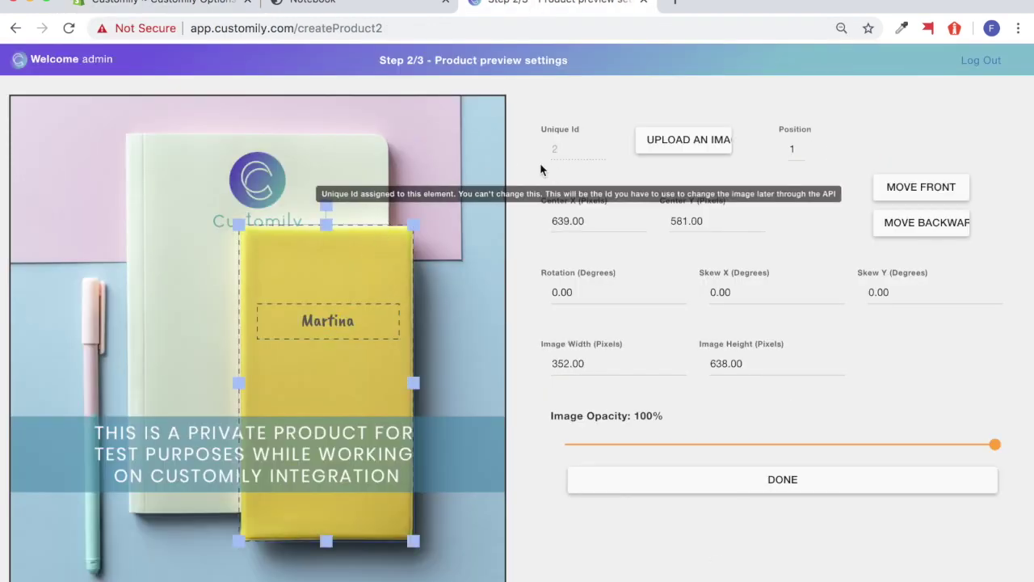
{"action": "mouse_move", "coordinate": [581, 153]}
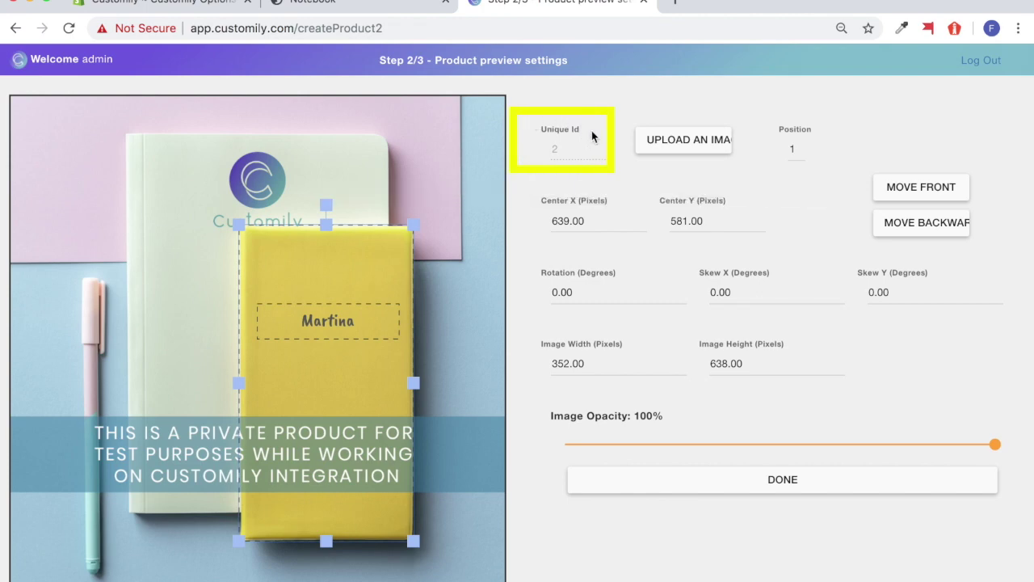
{"action": "left_click", "coordinate": [797, 147]}
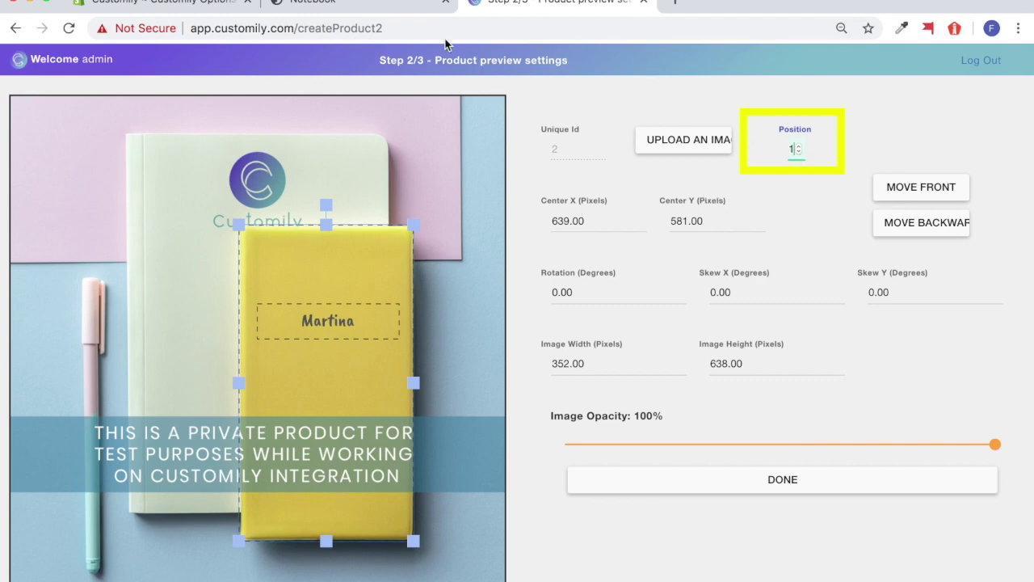
{"action": "left_click", "coordinate": [203, 7]}
{"action": "scroll", "coordinate": [419, 348], "scroll_direction": "down", "scroll_amount": 3}
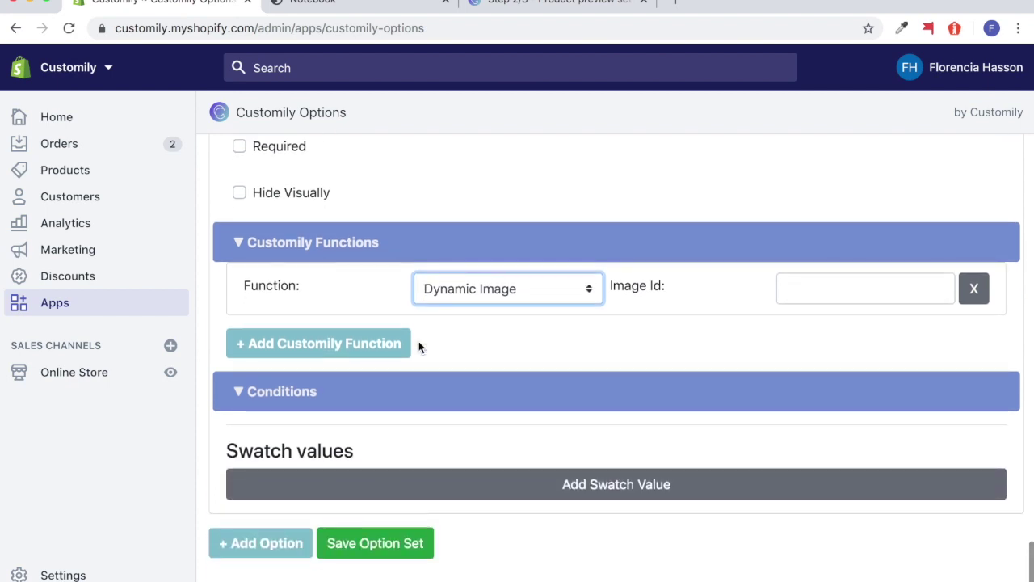
{"action": "left_click", "coordinate": [814, 300]}
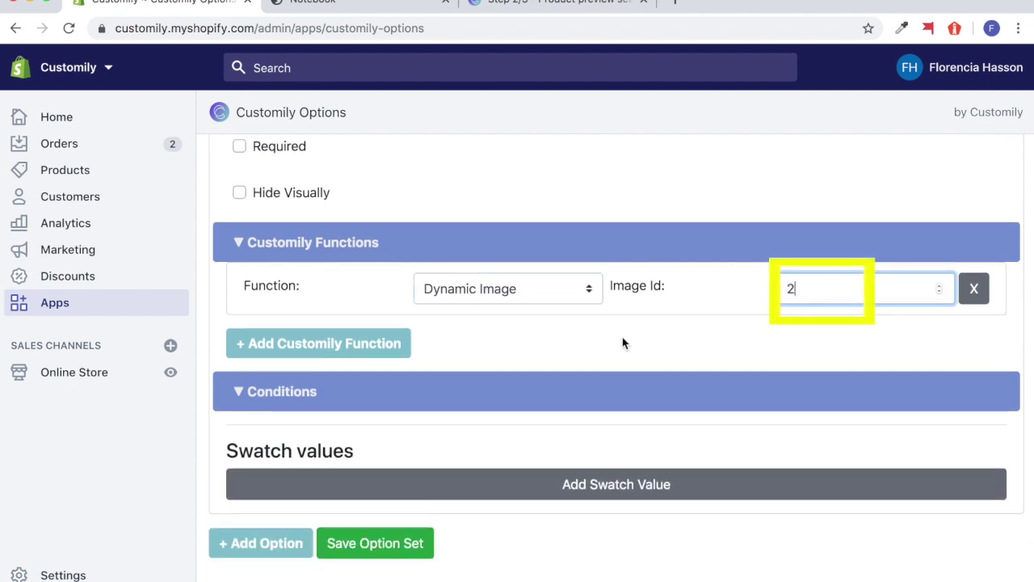
Add a swatch value named Yellow to the Notebook Color option and set its swatch color to yellow #F7E04A
{"action": "left_click", "coordinate": [395, 483]}
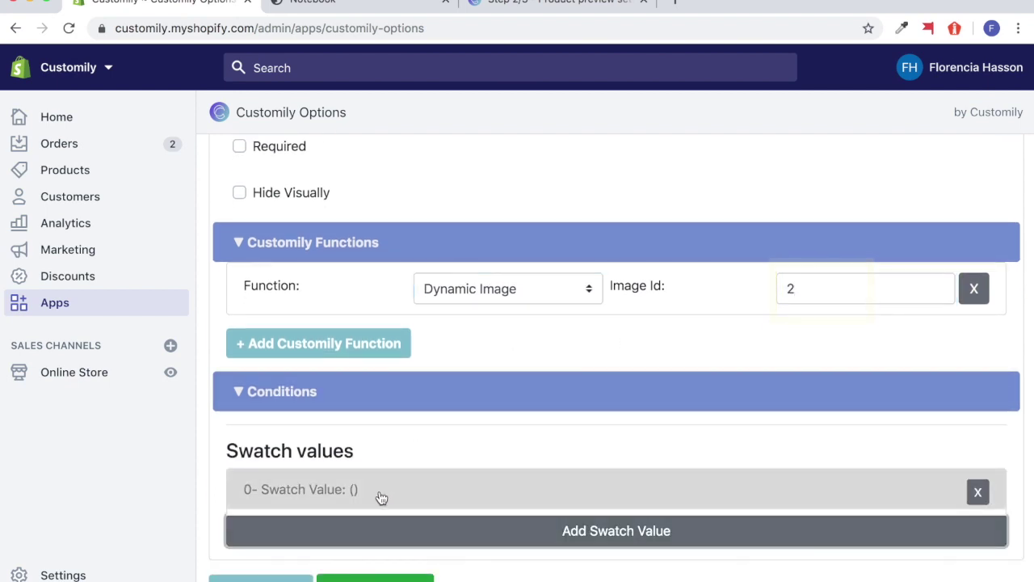
{"action": "left_click", "coordinate": [381, 496]}
{"action": "scroll", "coordinate": [381, 497], "scroll_direction": "down", "scroll_amount": 3}
{"action": "left_click", "coordinate": [341, 415]}
{"action": "scroll", "coordinate": [342, 415], "scroll_direction": "down", "scroll_amount": 1}
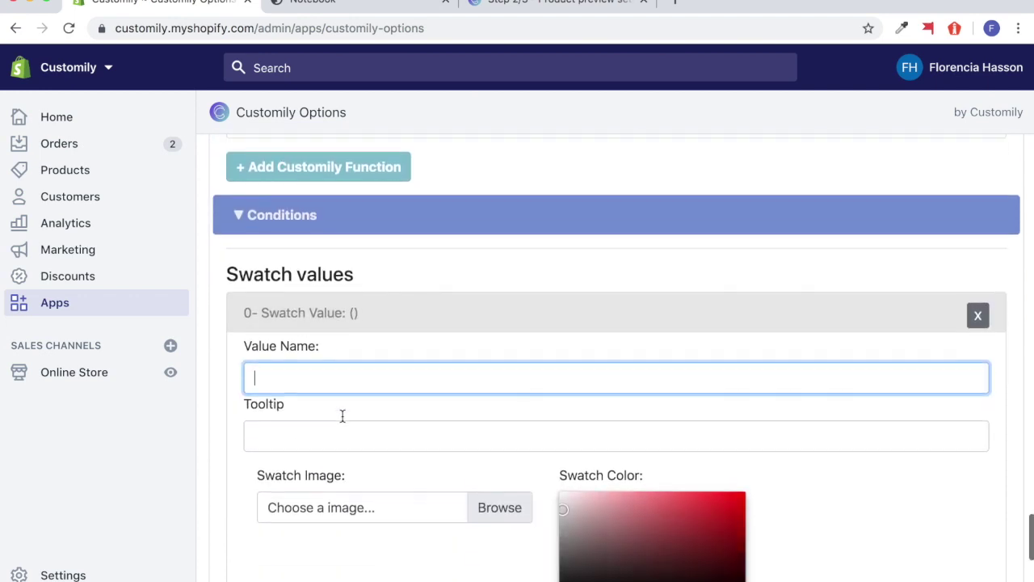
{"action": "scroll", "coordinate": [342, 415], "scroll_direction": "down", "scroll_amount": 1}
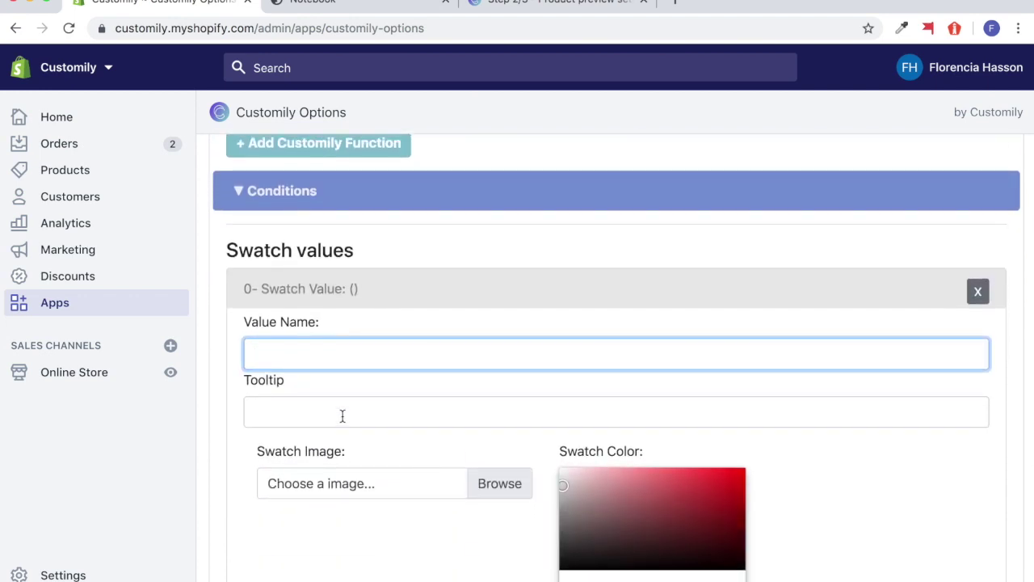
{"action": "type", "text": "Yellow"}
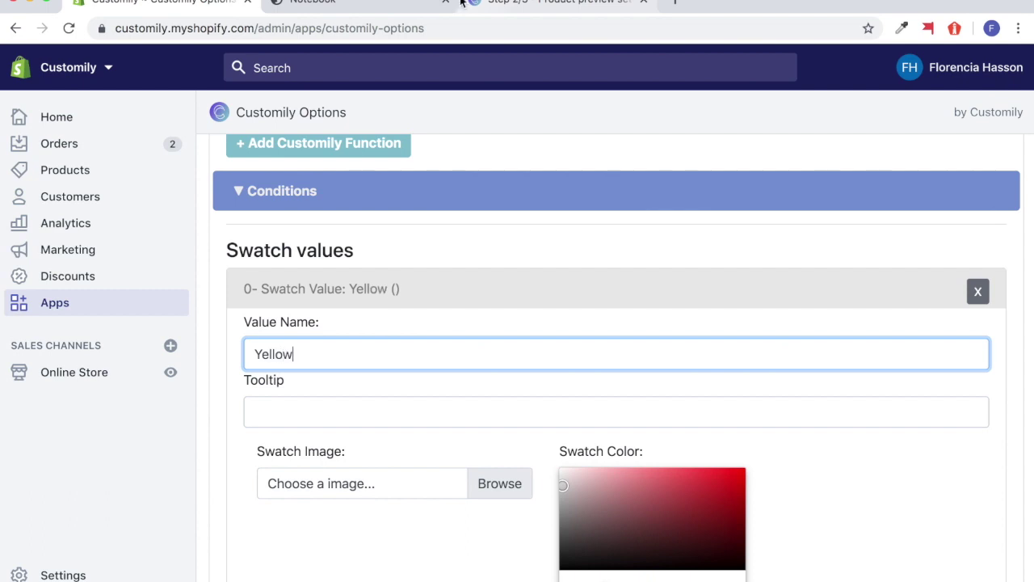
{"action": "scroll", "coordinate": [405, 478], "scroll_direction": "down", "scroll_amount": 3}
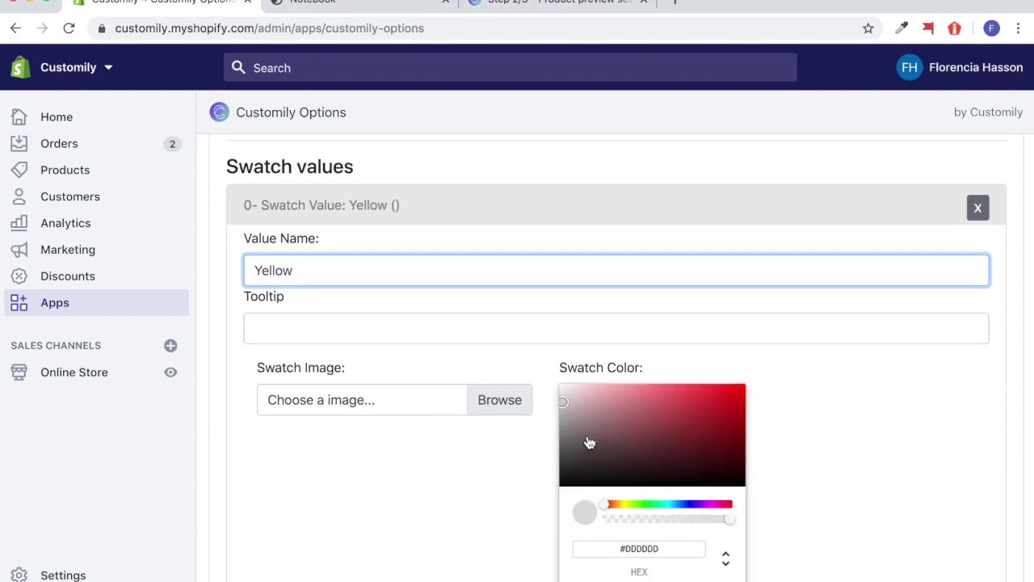
{"action": "left_click", "coordinate": [623, 508]}
{"action": "left_click_drag", "start_coordinate": [697, 420], "coordinate": [694, 393]}
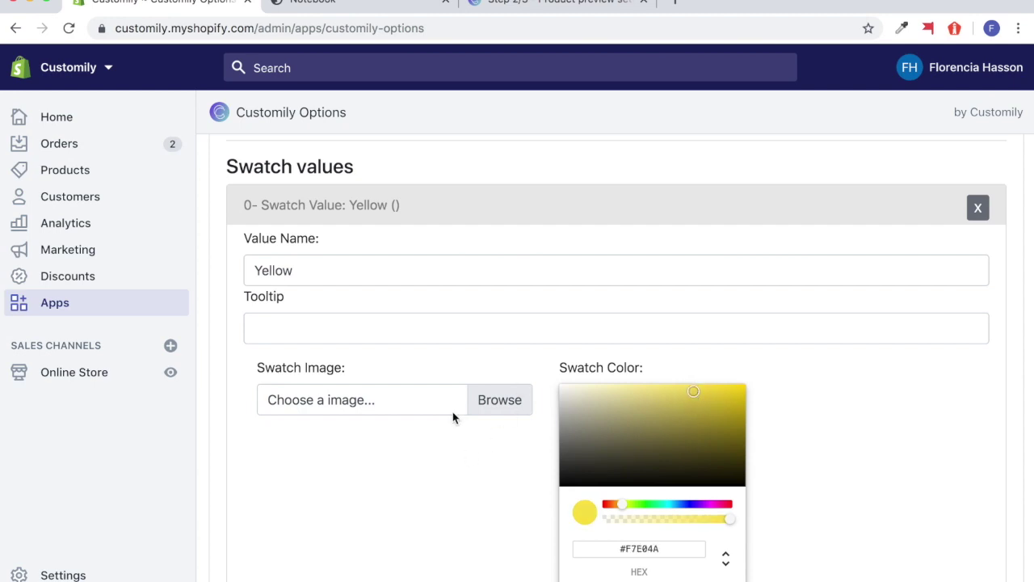
Check the yellow notebook image's position in the Customily preview settings and set the Yellow swatch's Image Position to 1
{"action": "scroll", "coordinate": [454, 490], "scroll_direction": "down", "scroll_amount": 5}
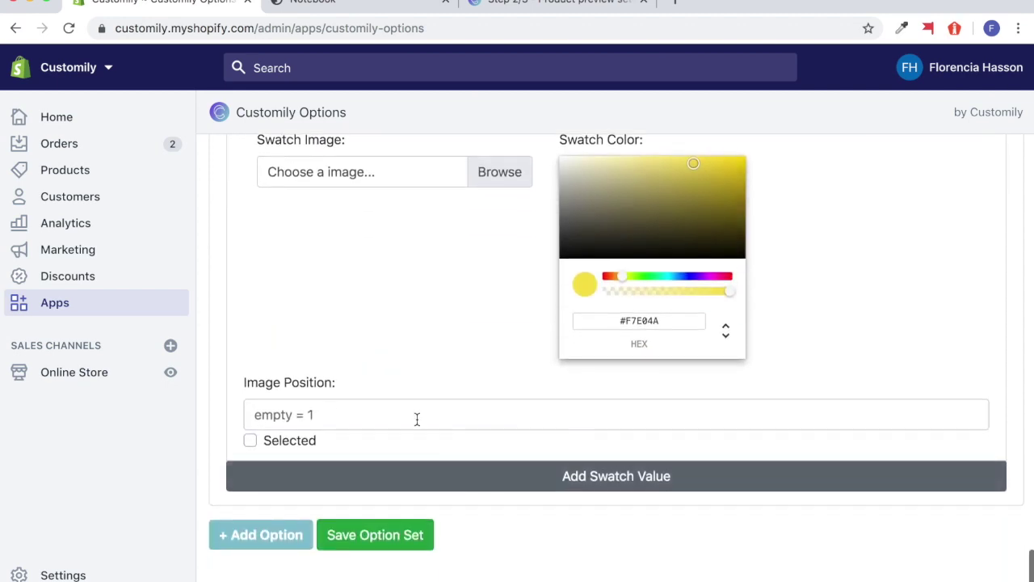
{"action": "left_click", "coordinate": [558, 5]}
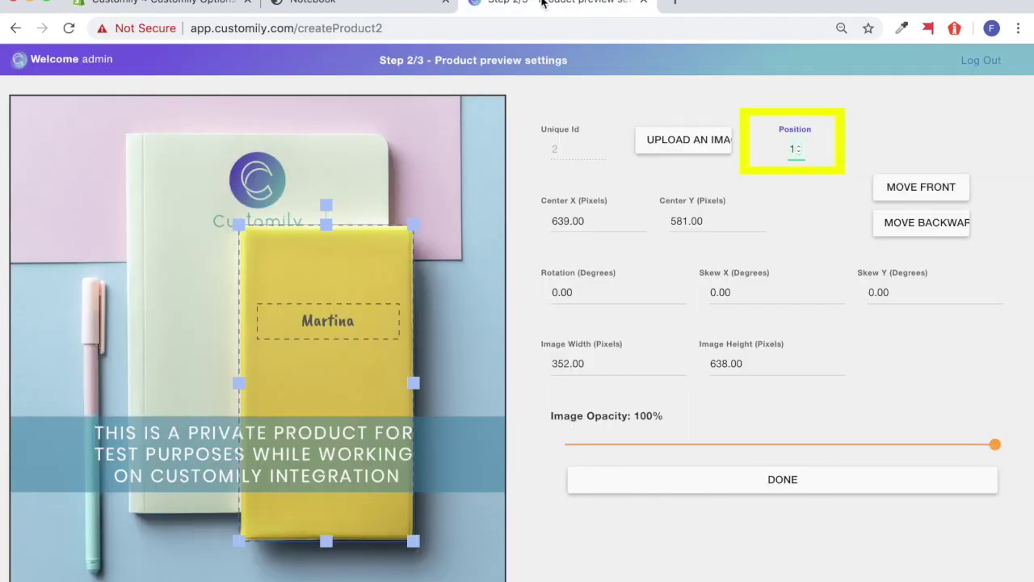
{"action": "left_click", "coordinate": [224, 3]}
{"action": "left_click", "coordinate": [363, 416]}
{"action": "type", "text": "1"}
Add a second swatch value named Green and set its swatch color to green, RGB 19, 179, 82
{"action": "left_click", "coordinate": [434, 480]}
{"action": "scroll", "coordinate": [404, 452], "scroll_direction": "down", "scroll_amount": 2}
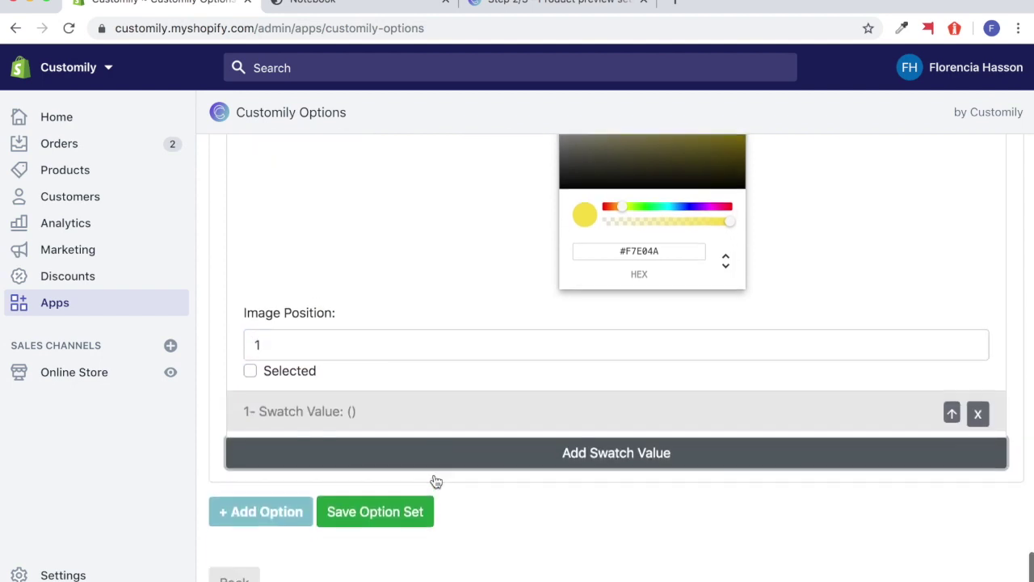
{"action": "left_click", "coordinate": [372, 412]}
{"action": "left_click", "coordinate": [337, 467]}
{"action": "scroll", "coordinate": [337, 468], "scroll_direction": "down", "scroll_amount": 3}
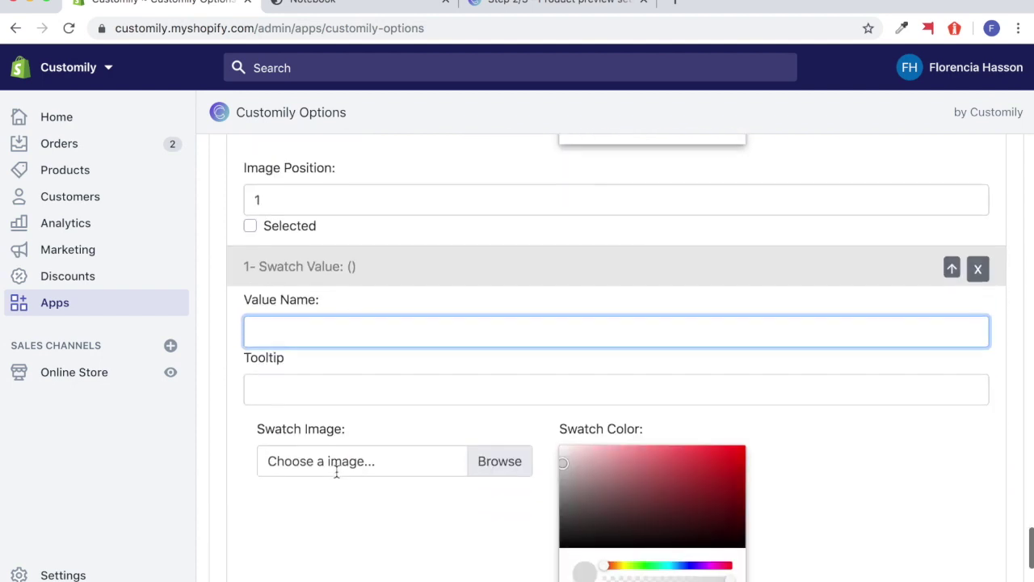
{"action": "type", "text": "Green"}
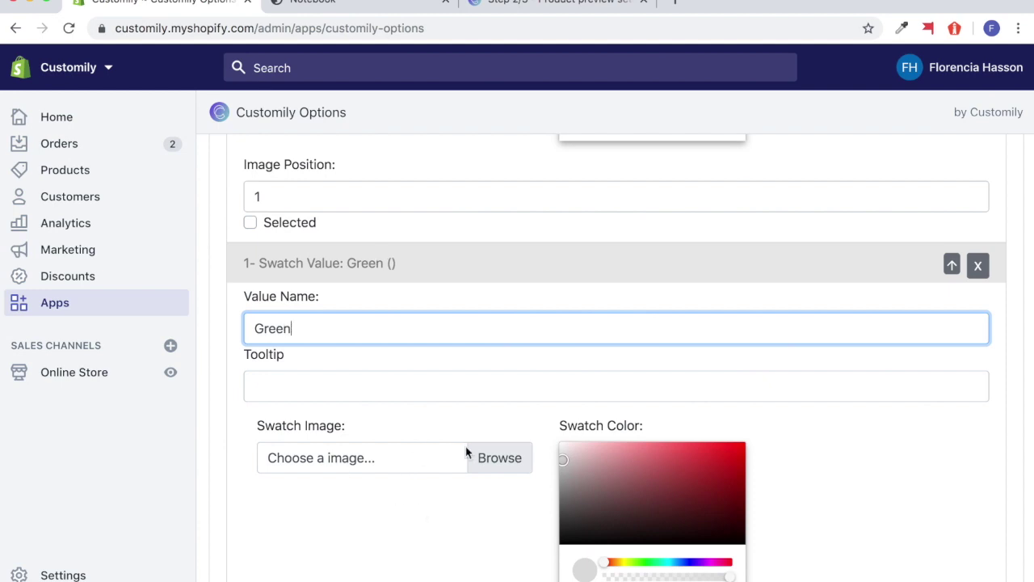
{"action": "left_click", "coordinate": [636, 563]}
{"action": "scroll", "coordinate": [706, 476], "scroll_direction": "down", "scroll_amount": 2}
{"action": "mouse_move", "coordinate": [719, 386]}
{"action": "left_mouse_down"}
{"action": "mouse_move", "coordinate": [746, 370]}
{"action": "mouse_move", "coordinate": [729, 384]}
{"action": "left_mouse_up"}
{"action": "left_click", "coordinate": [726, 519]}
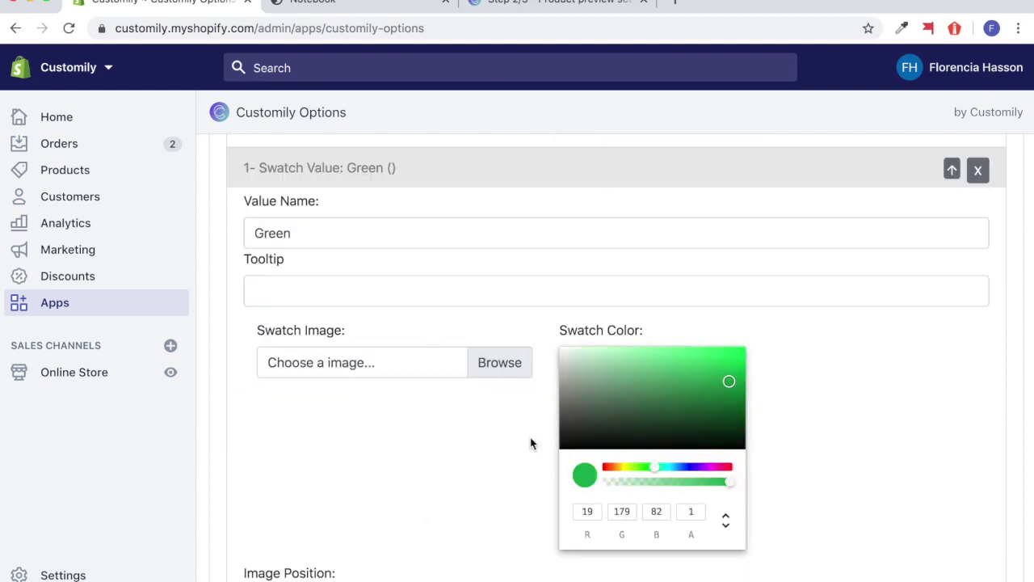
Set the Green swatch's Image Position to 2, check position 2 in the Customily preview, and save the option set
{"action": "scroll", "coordinate": [455, 454], "scroll_direction": "down", "scroll_amount": 3}
{"action": "left_click", "coordinate": [423, 467]}
{"action": "type", "text": "2"}
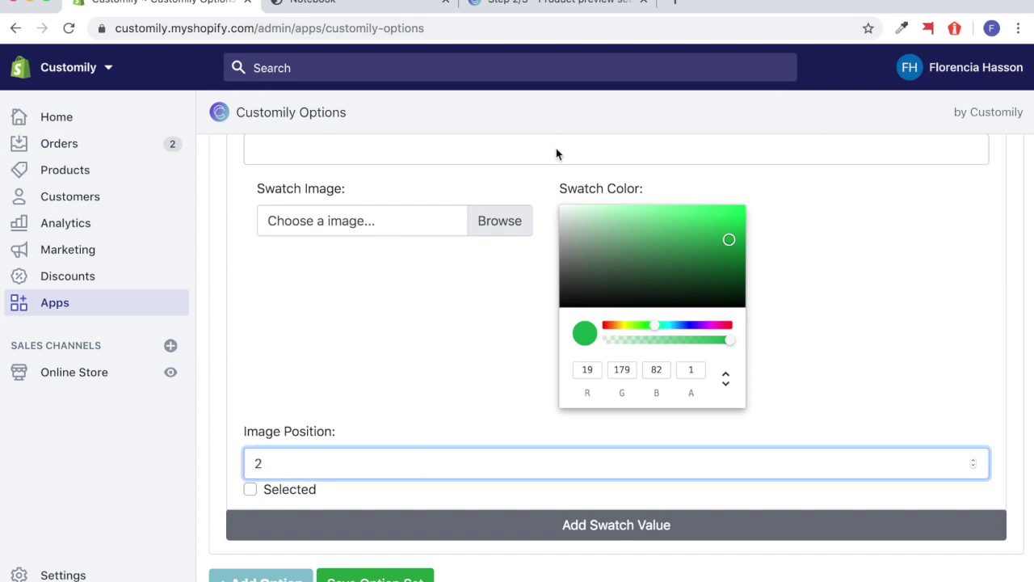
{"action": "left_click", "coordinate": [562, 4]}
{"action": "left_click", "coordinate": [798, 147]}
{"action": "left_click", "coordinate": [210, 7]}
{"action": "scroll", "coordinate": [445, 233], "scroll_direction": "down", "scroll_amount": 2}
{"action": "left_click", "coordinate": [354, 511]}
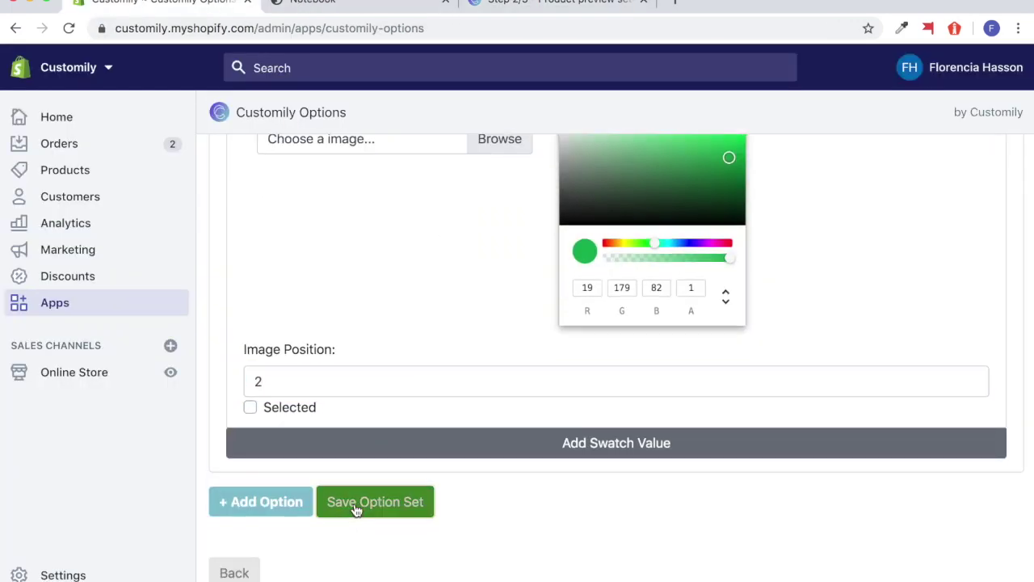
Search the Customily Options product list for Notebook and open the Notebook product's settings
{"action": "scroll", "coordinate": [494, 466], "scroll_direction": "up", "scroll_amount": 15}
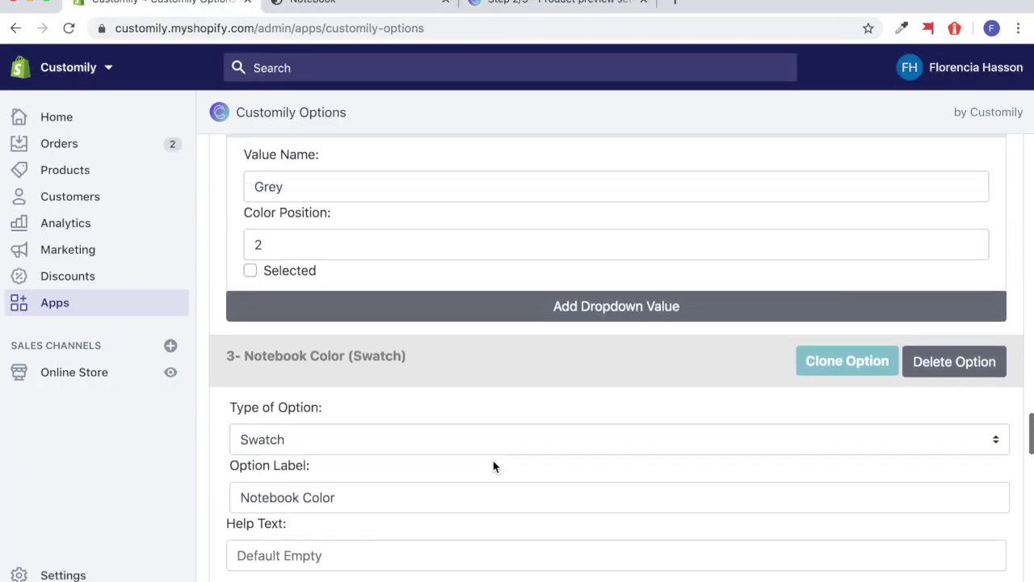
{"action": "scroll", "coordinate": [493, 464], "scroll_direction": "up", "scroll_amount": 15}
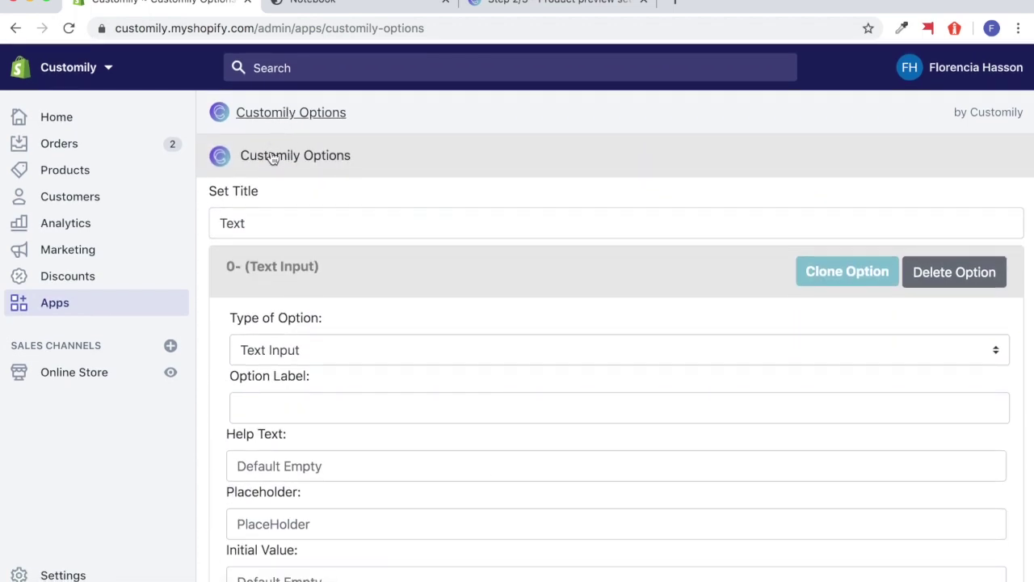
{"action": "left_click", "coordinate": [273, 157]}
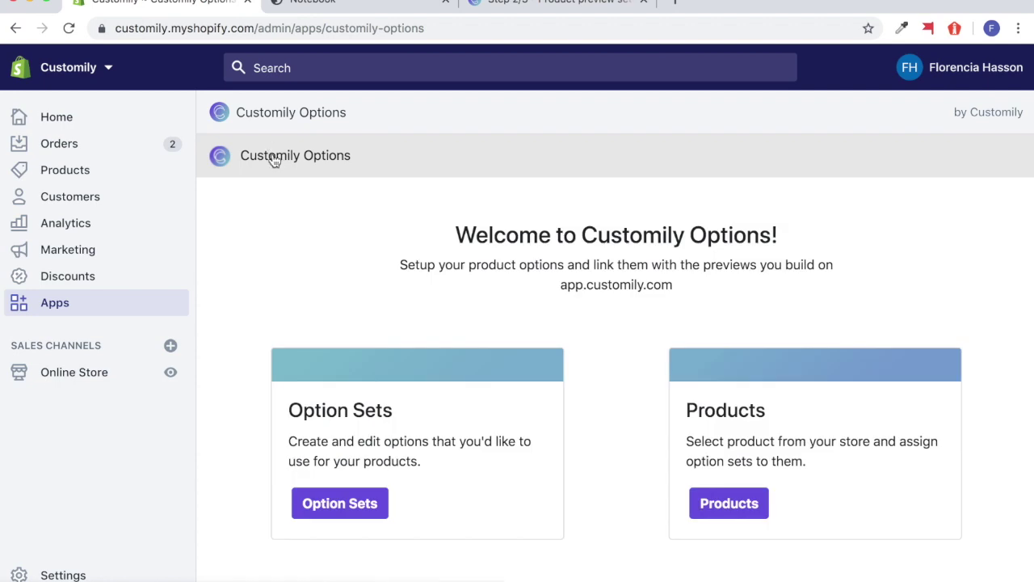
{"action": "left_click", "coordinate": [728, 509]}
{"action": "left_click", "coordinate": [421, 209]}
{"action": "type", "text": "Notebook"}
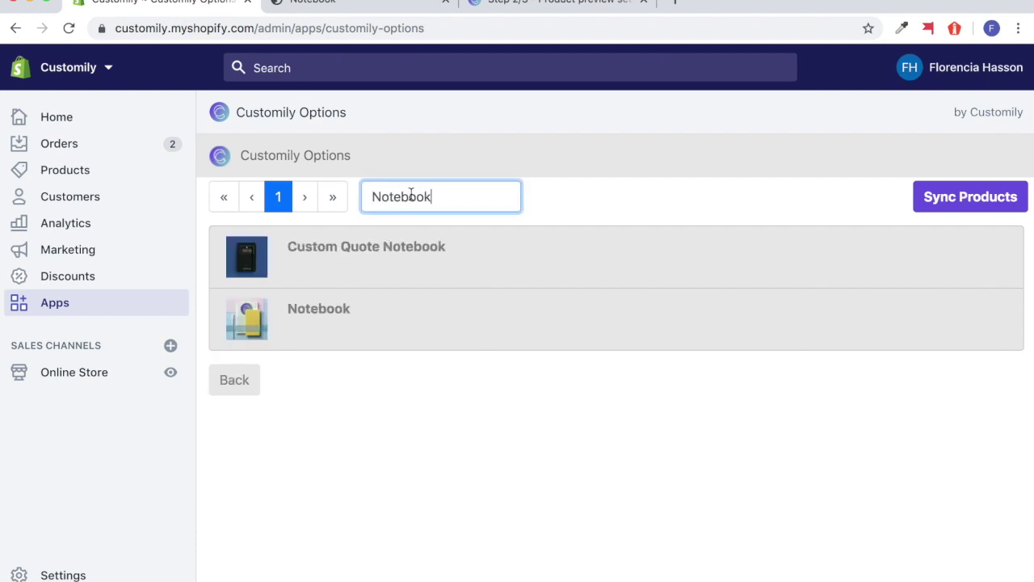
{"action": "left_click", "coordinate": [358, 310]}
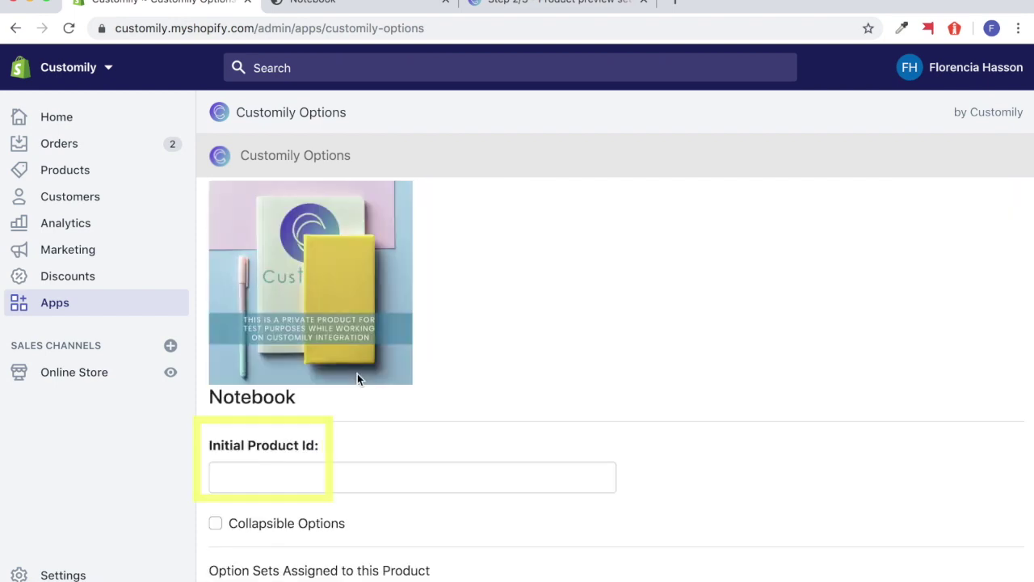
Finish the notebook's preview settings in the Customily product editor and save the product from the Final Review
{"action": "left_click", "coordinate": [510, 7]}
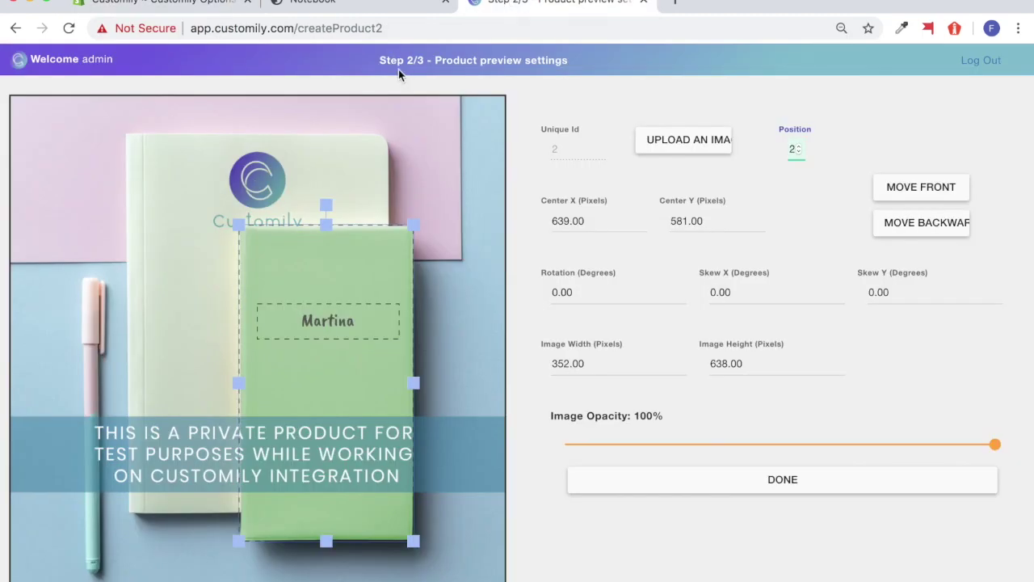
{"action": "left_click", "coordinate": [878, 480]}
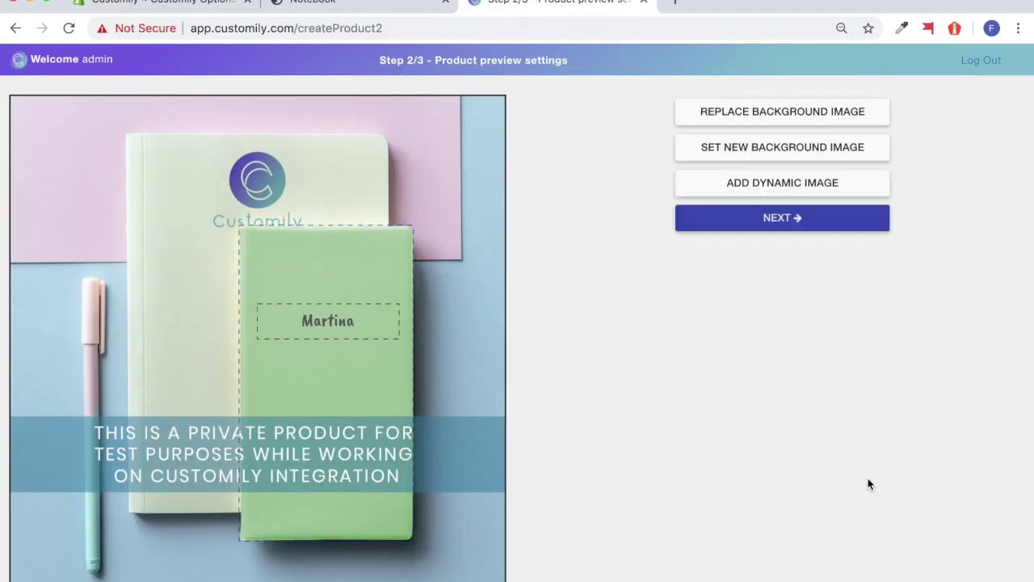
{"action": "left_click", "coordinate": [800, 215]}
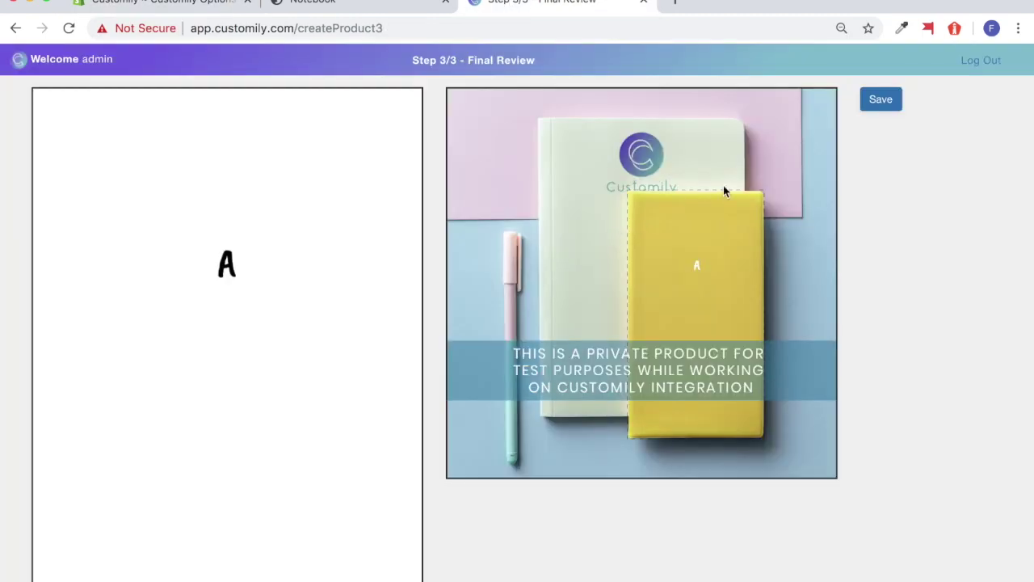
{"action": "left_click", "coordinate": [871, 96]}
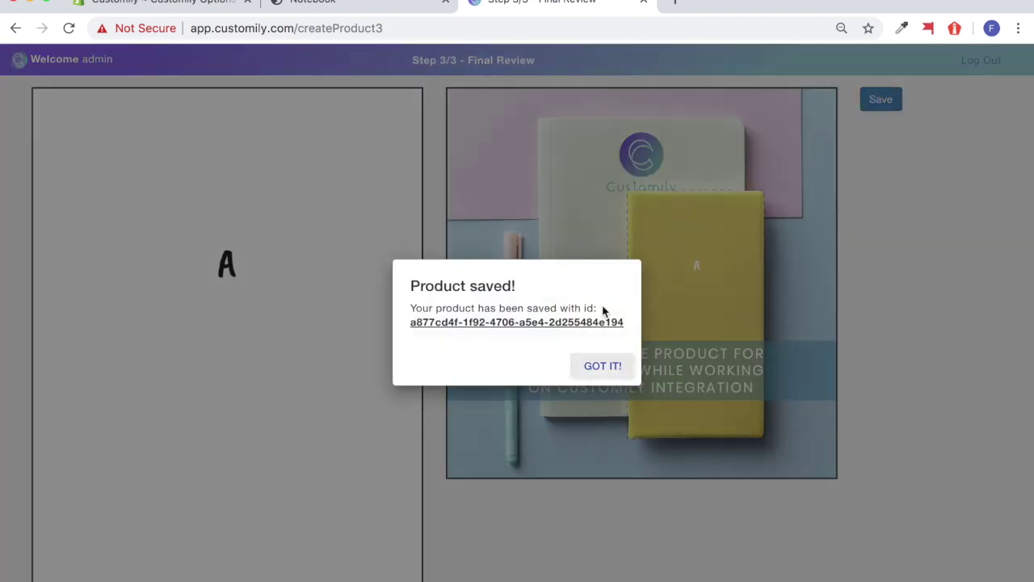
Copy the saved product's ID and enter a877cd4f-1f92-4706-a5e4-2d255484e194 as the Notebook's Initial Product Id in Shopify
{"action": "left_click", "coordinate": [581, 323]}
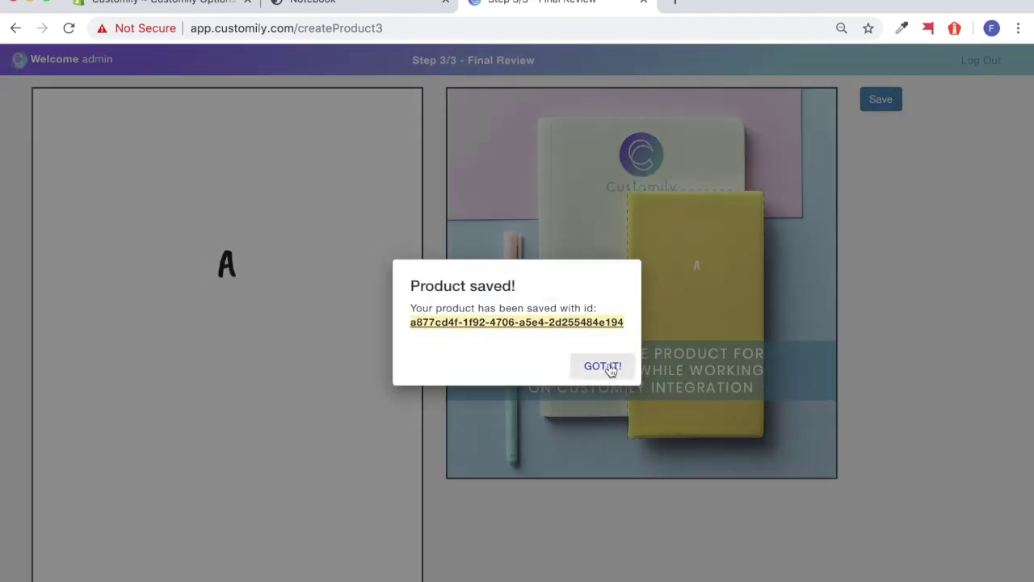
{"action": "left_click", "coordinate": [173, 9]}
{"action": "left_click", "coordinate": [374, 467]}
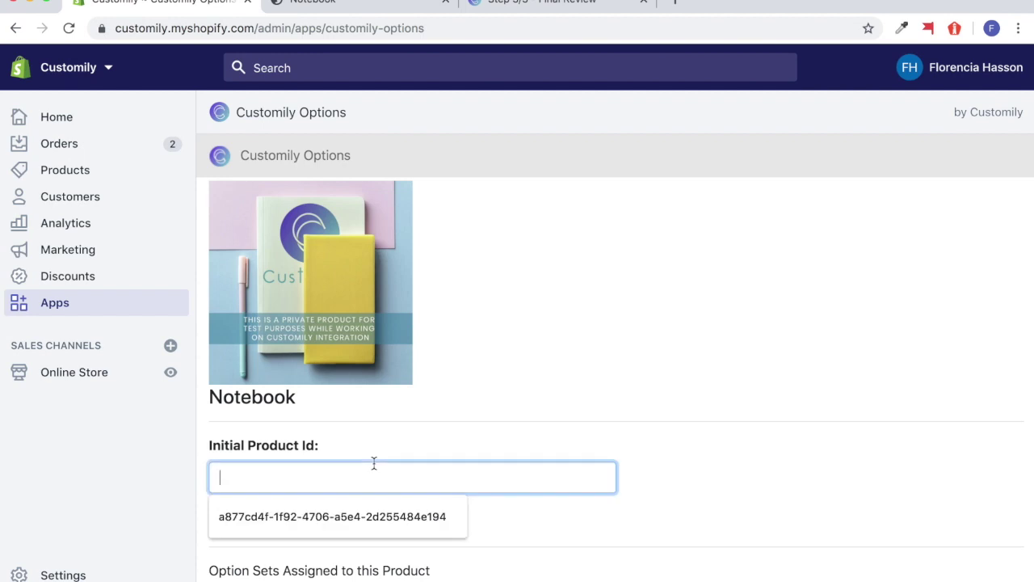
{"action": "type", "text": "a877cd4f-1f92-4706-a5e4-2d255484e194"}
{"action": "left_click", "coordinate": [695, 476]}
Assign the first of the two Notebook option sets to the Notebook product and save it
{"action": "scroll", "coordinate": [695, 476], "scroll_direction": "down", "scroll_amount": 3}
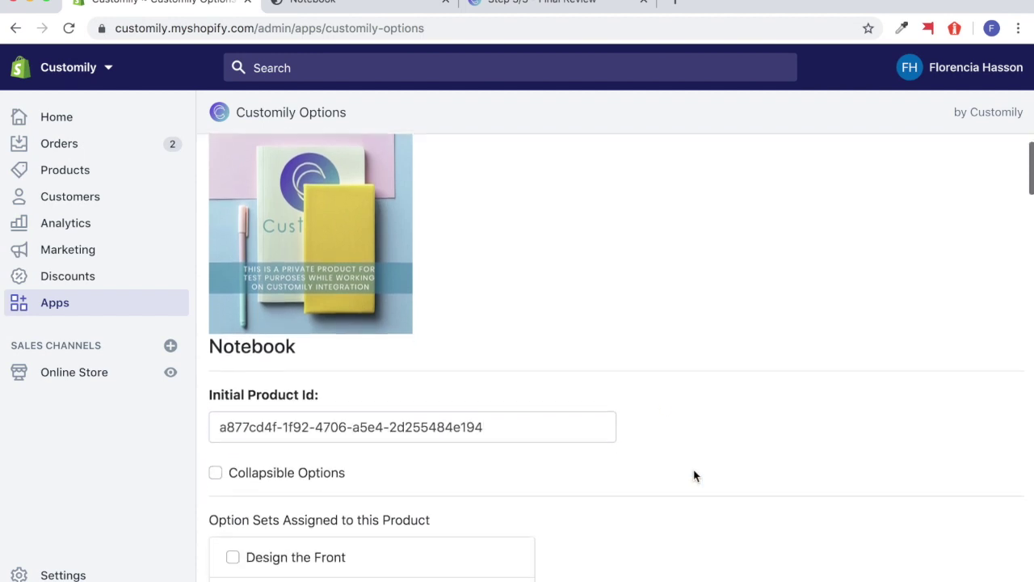
{"action": "scroll", "coordinate": [695, 476], "scroll_direction": "down", "scroll_amount": 2}
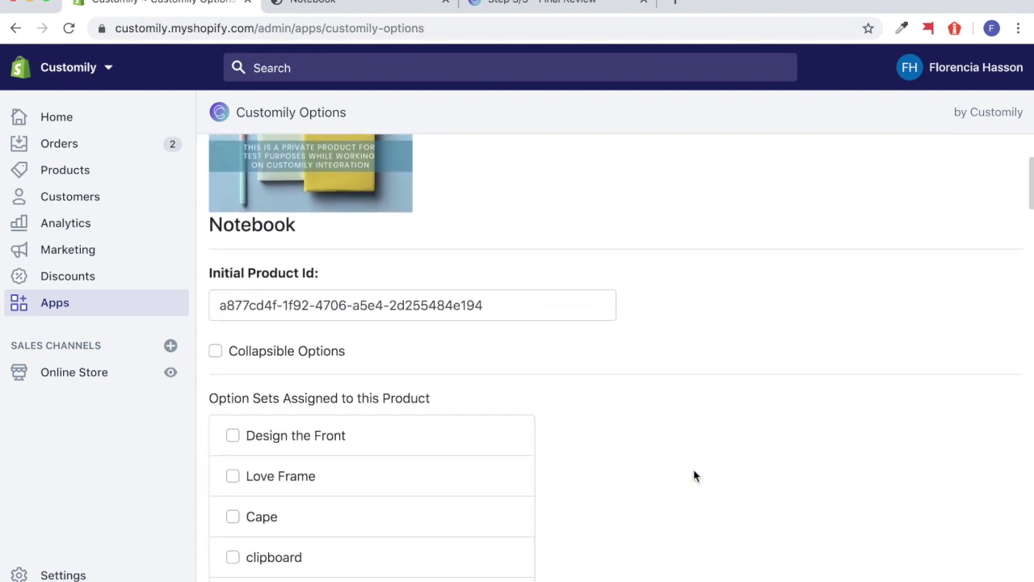
{"action": "scroll", "coordinate": [695, 476], "scroll_direction": "down", "scroll_amount": 3}
{"action": "scroll", "coordinate": [695, 476], "scroll_direction": "down", "scroll_amount": 20}
{"action": "scroll", "coordinate": [695, 476], "scroll_direction": "down", "scroll_amount": 8}
{"action": "scroll", "coordinate": [695, 476], "scroll_direction": "up", "scroll_amount": 2}
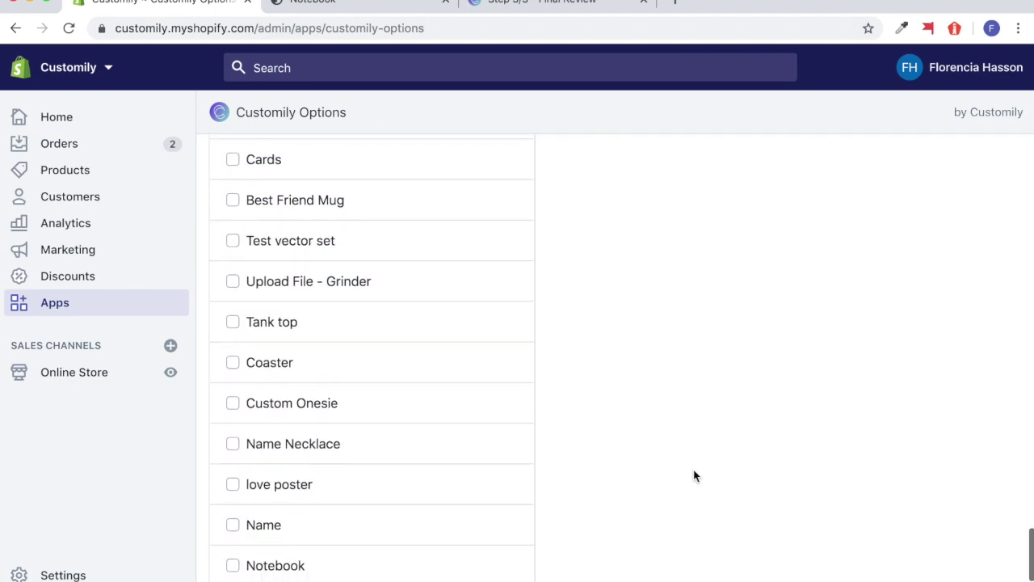
{"action": "left_click", "coordinate": [232, 565]}
{"action": "scroll", "coordinate": [236, 569], "scroll_direction": "down", "scroll_amount": 4}
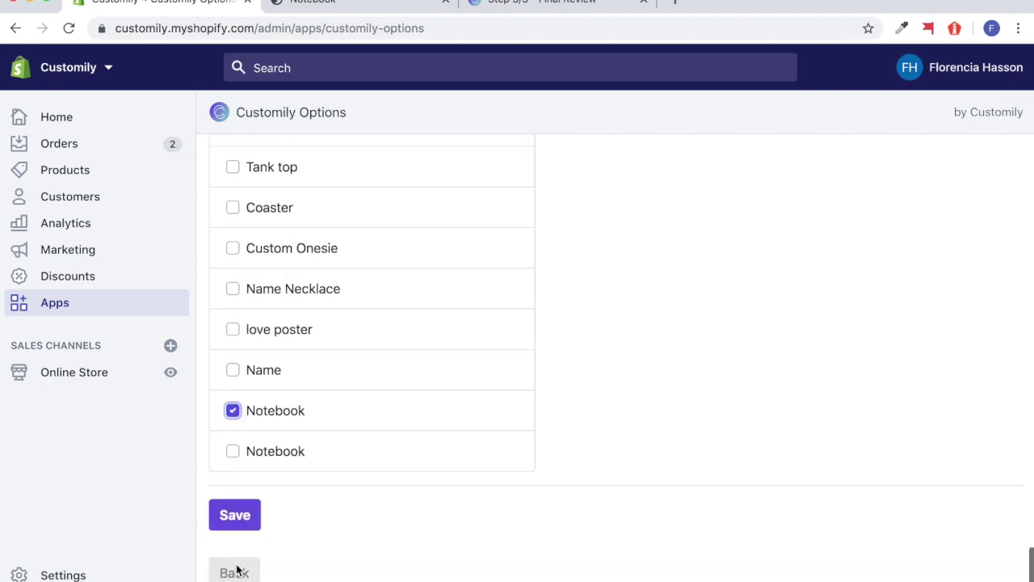
{"action": "left_click", "coordinate": [236, 524]}
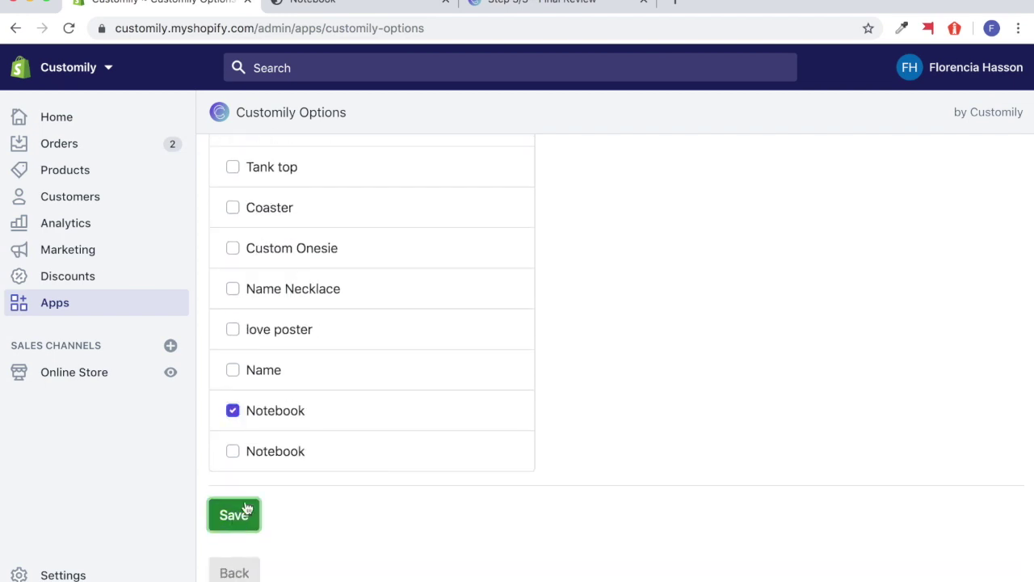
{"action": "scroll", "coordinate": [341, 377], "scroll_direction": "up", "scroll_amount": 3}
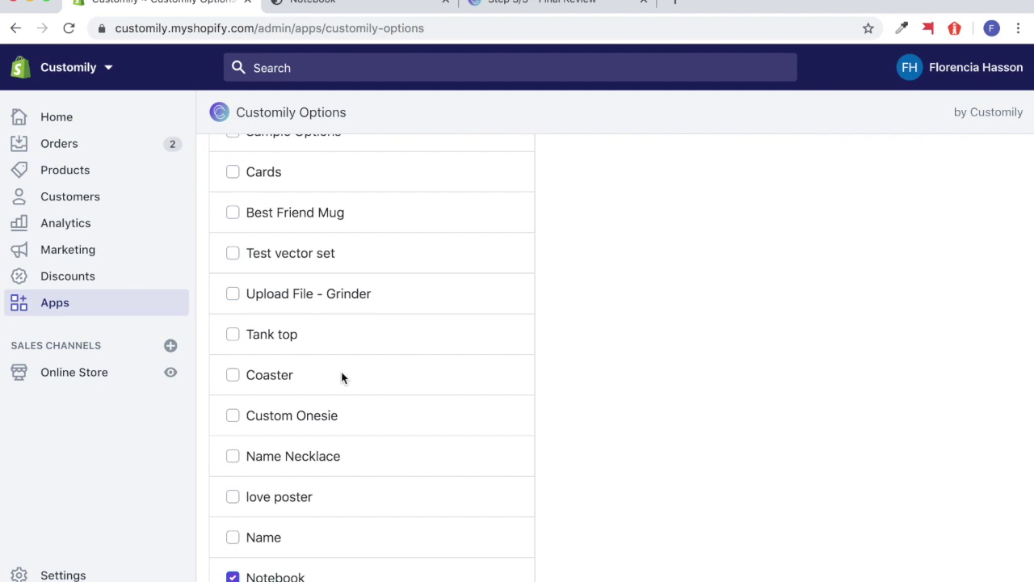
{"action": "scroll", "coordinate": [342, 377], "scroll_direction": "down", "scroll_amount": 3}
{"action": "left_click", "coordinate": [217, 527]}
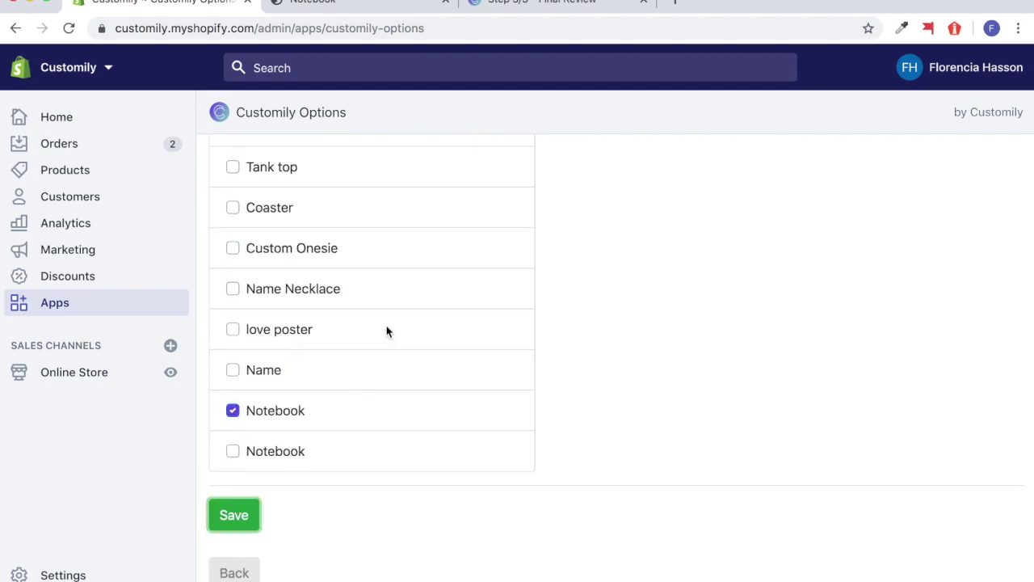
Go to the Shopify product list and view the Notebook storefront page to check its personalization options
{"action": "scroll", "coordinate": [386, 331], "scroll_direction": "up", "scroll_amount": 15}
{"action": "scroll", "coordinate": [386, 332], "scroll_direction": "up", "scroll_amount": 5}
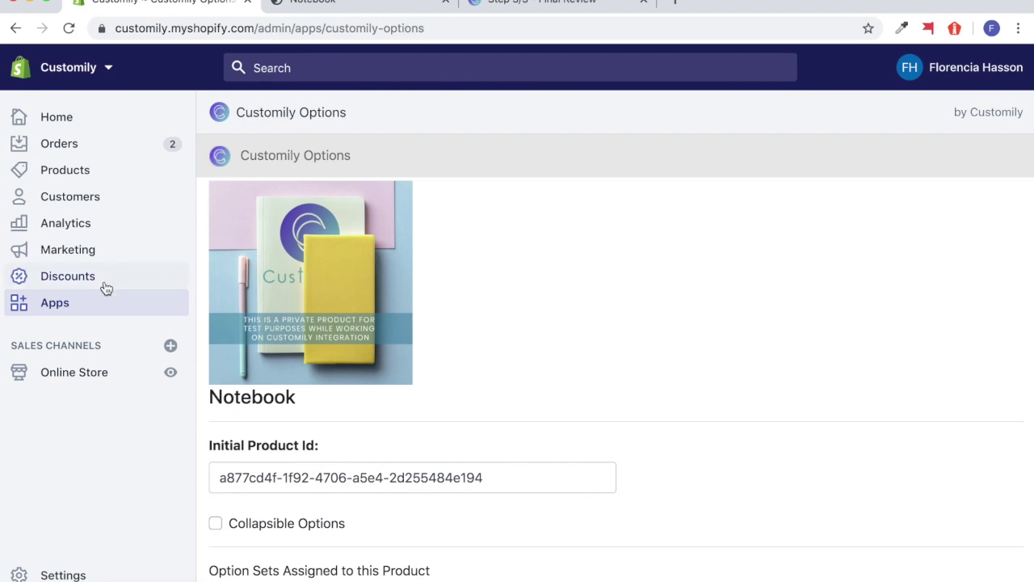
{"action": "left_click", "coordinate": [81, 173]}
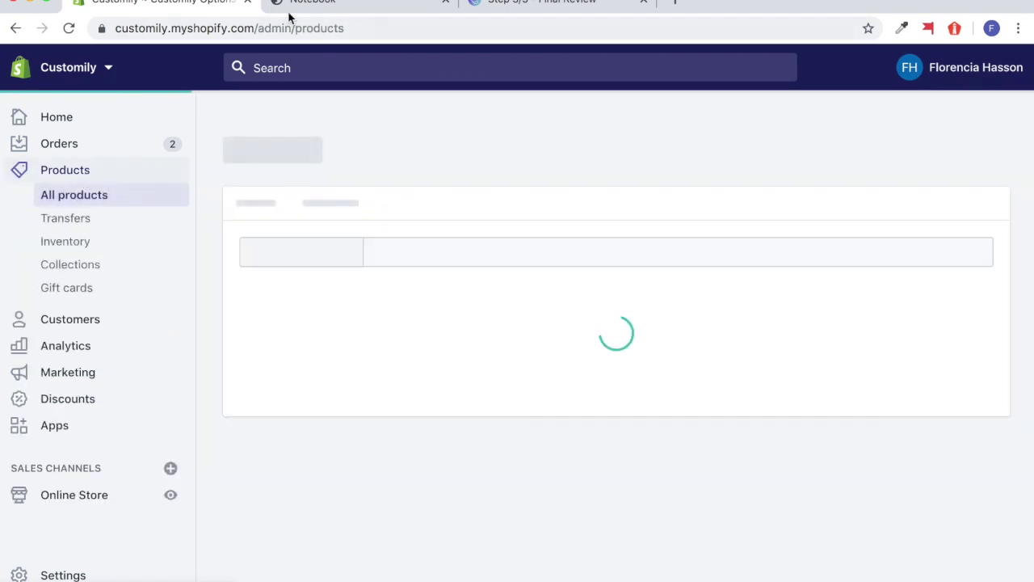
{"action": "left_click", "coordinate": [323, 5]}
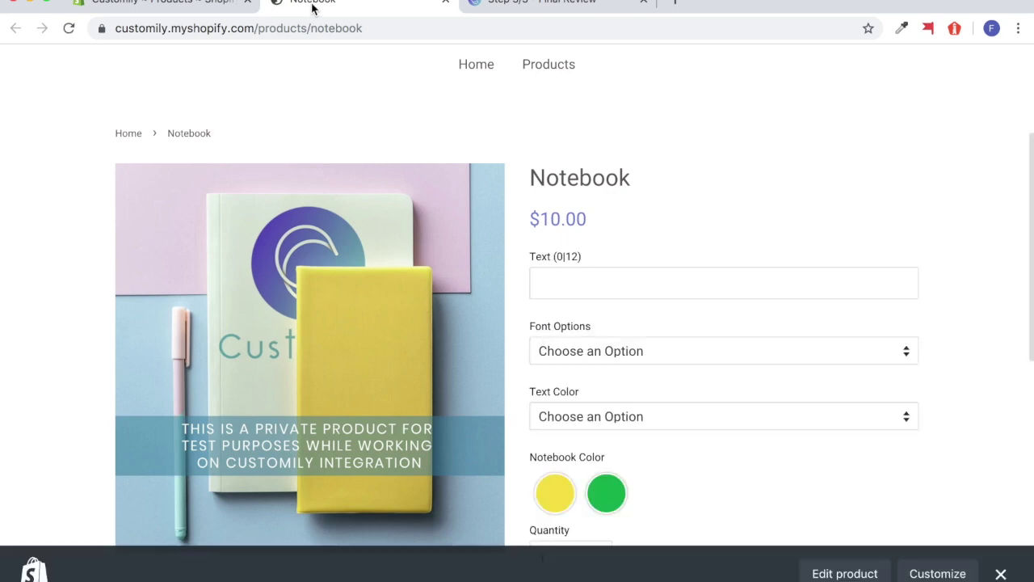
Enter a sample first name as the notebook's personalization text on the storefront page
{"action": "scroll", "coordinate": [665, 203], "scroll_direction": "down", "scroll_amount": 2}
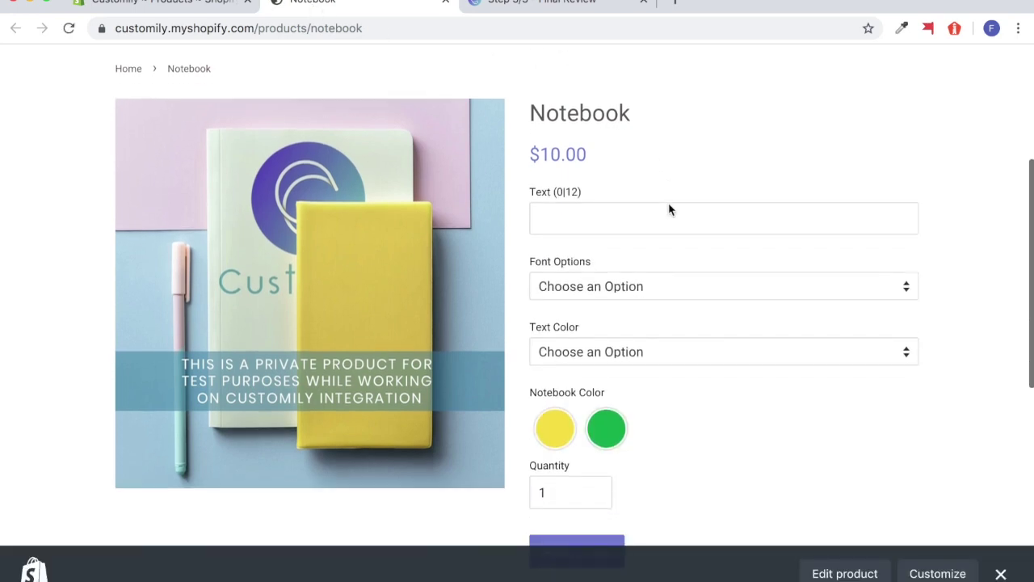
{"action": "scroll", "coordinate": [670, 208], "scroll_direction": "down", "scroll_amount": 1}
{"action": "left_click", "coordinate": [636, 185]}
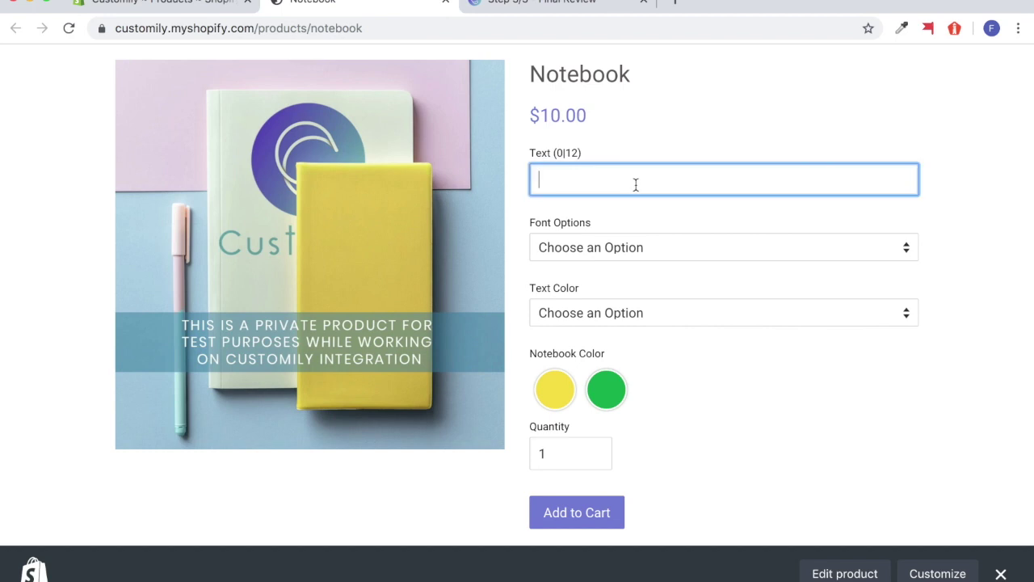
{"action": "type", "text": "Ma"}
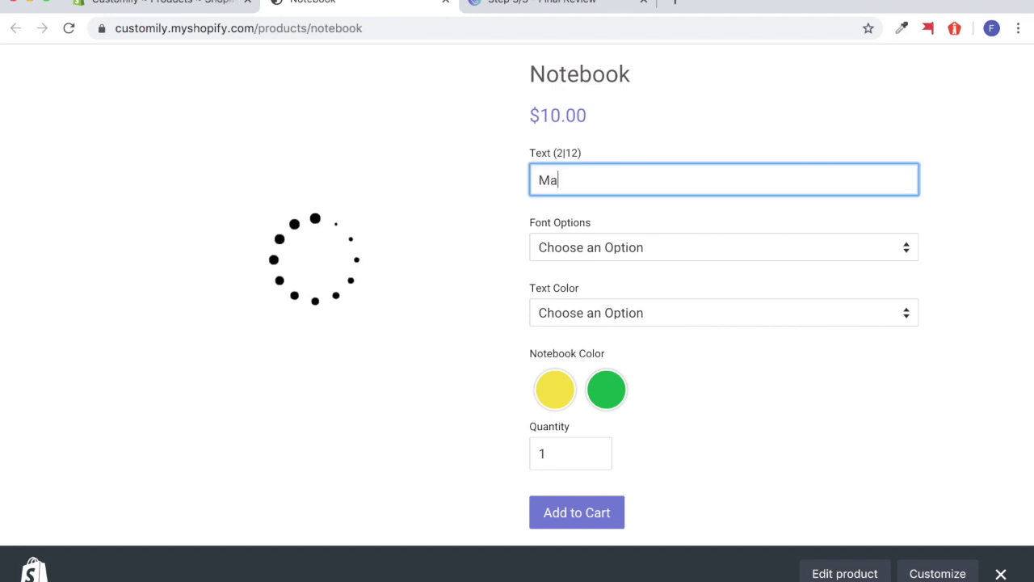
{"action": "type", "text": "rtina"}
Preview the notebook text in Font 2, finishing with Font 1 as its font option
{"action": "left_click", "coordinate": [582, 249]}
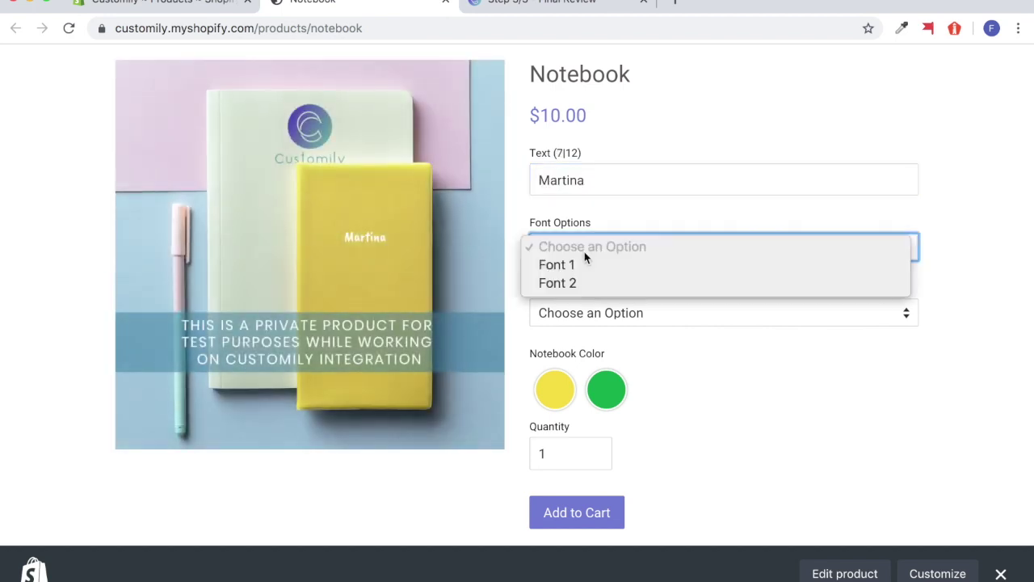
{"action": "left_click", "coordinate": [577, 282]}
{"action": "left_click", "coordinate": [579, 257]}
{"action": "left_click", "coordinate": [567, 246]}
{"action": "left_click", "coordinate": [567, 246]}
{"action": "left_click", "coordinate": [561, 230]}
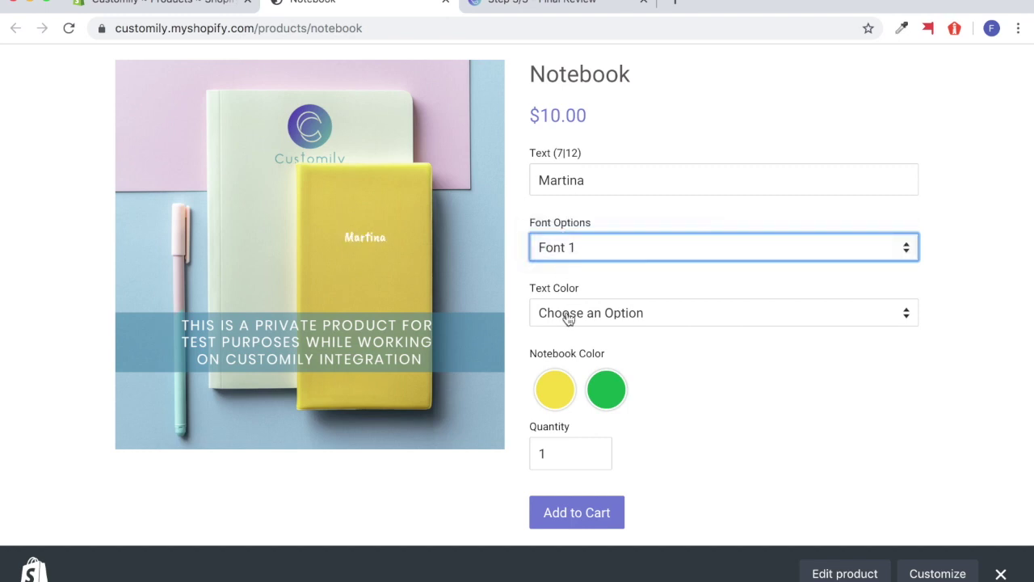
Preview the notebook text in Grey and finish with White as its text color
{"action": "left_click", "coordinate": [566, 312]}
{"action": "left_click", "coordinate": [557, 348]}
{"action": "left_click", "coordinate": [563, 315]}
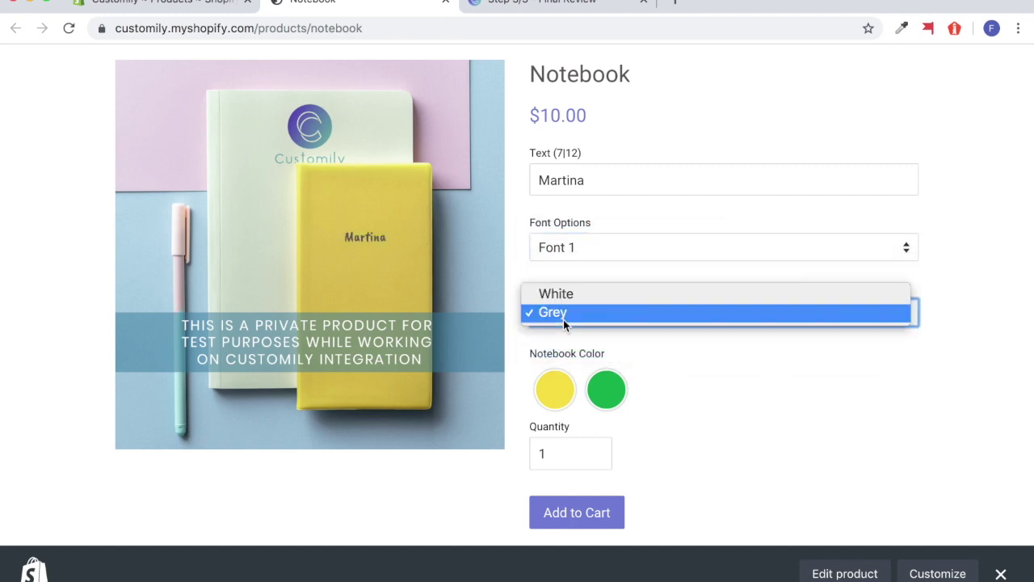
{"action": "left_click", "coordinate": [560, 295]}
Preview the green notebook color, switch to yellow and add the personalized notebook to the cart
{"action": "left_click", "coordinate": [611, 394]}
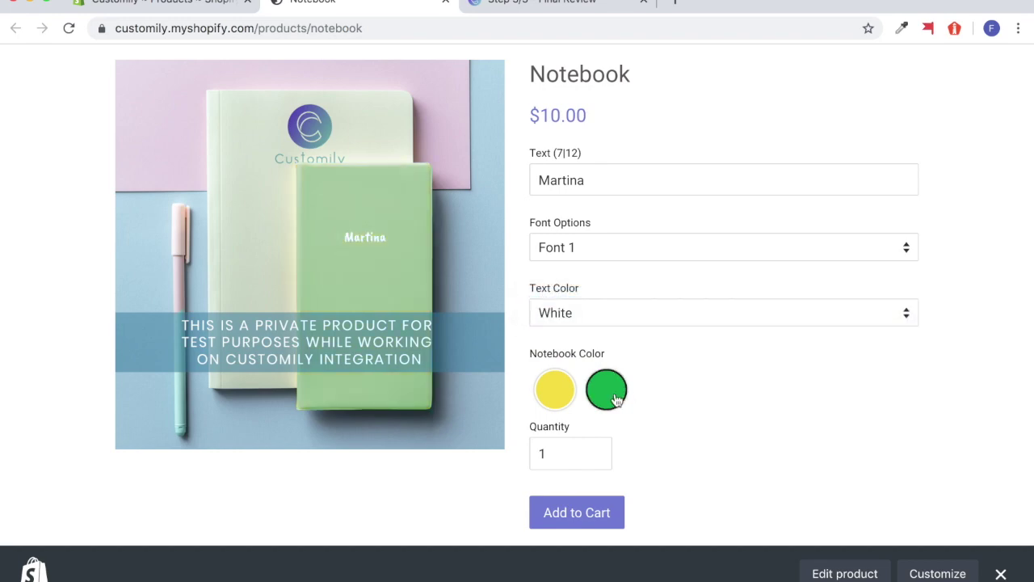
{"action": "left_click", "coordinate": [573, 398]}
{"action": "left_click", "coordinate": [578, 509]}
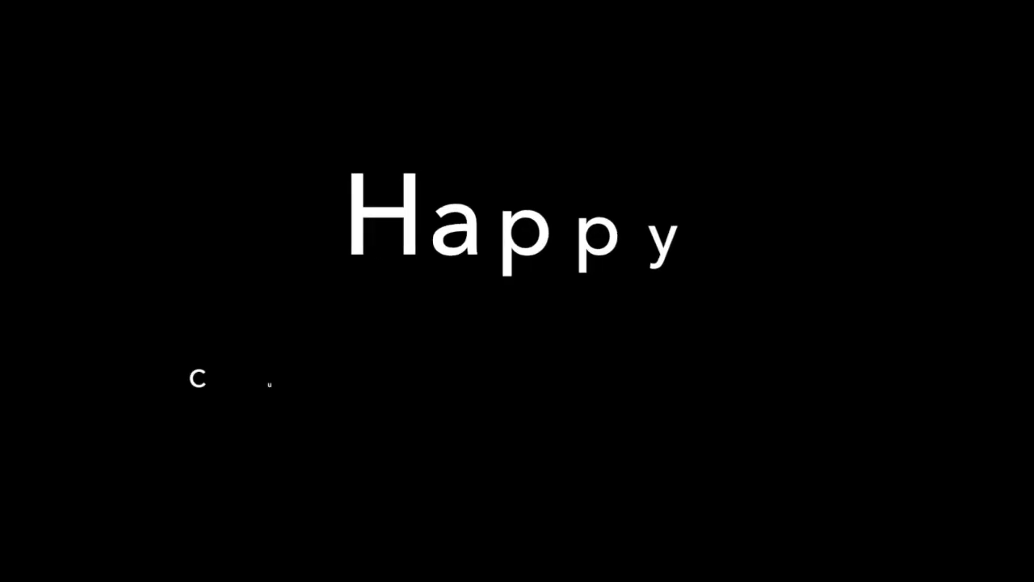